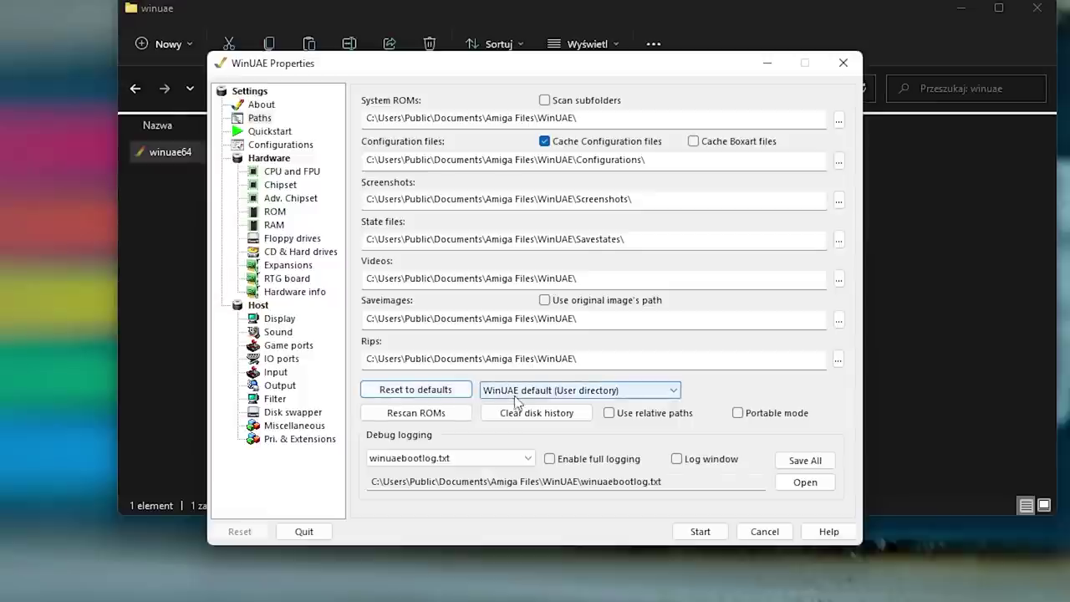
Reset all file paths to the WinUAE default (EXE directory) locations
left_click(529, 393)
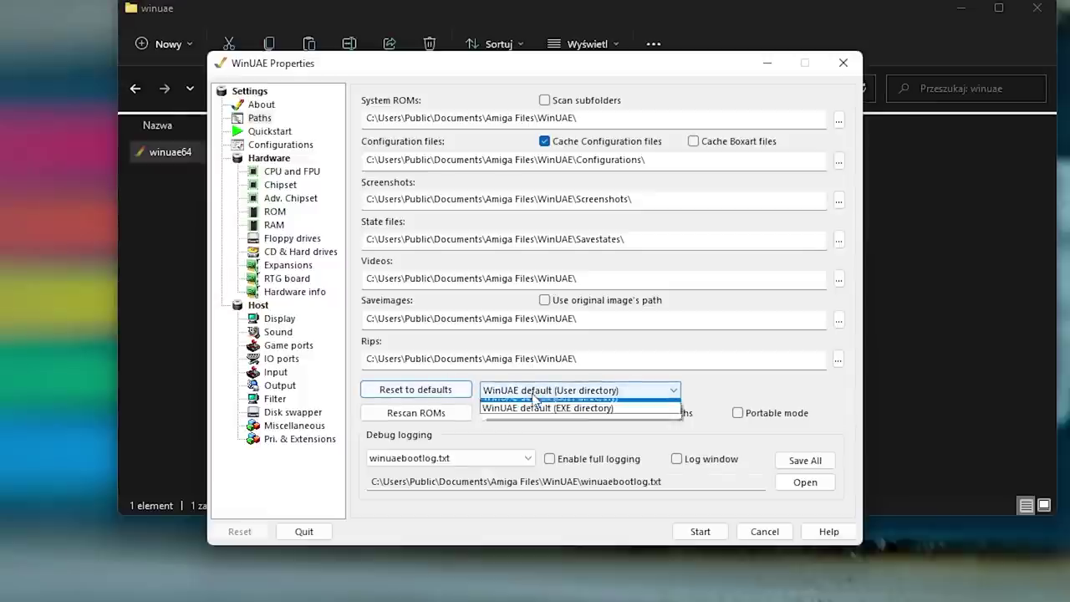
left_click(527, 421)
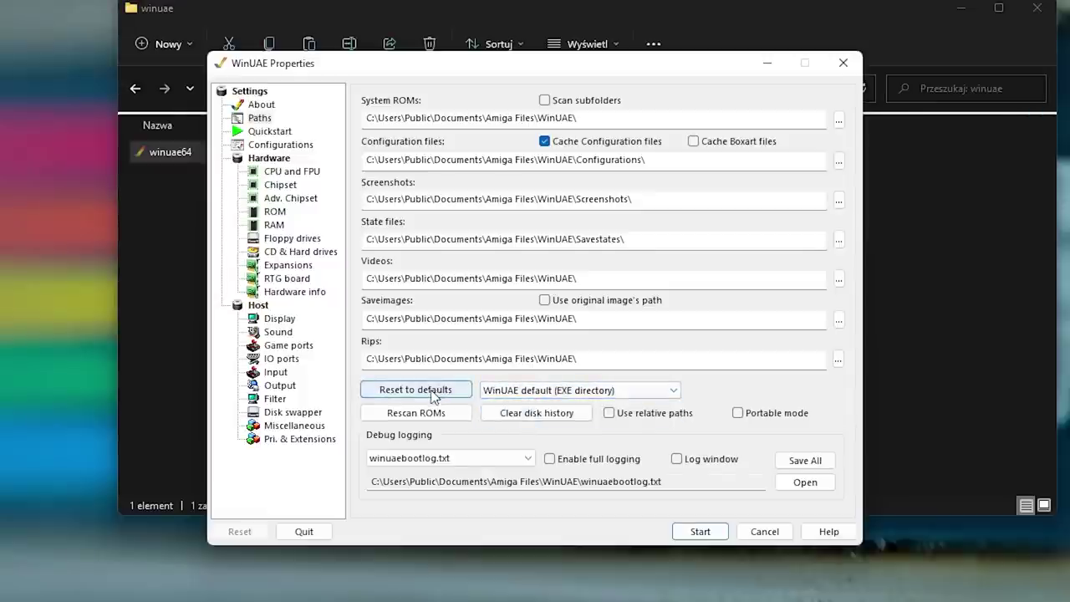
left_click(436, 393)
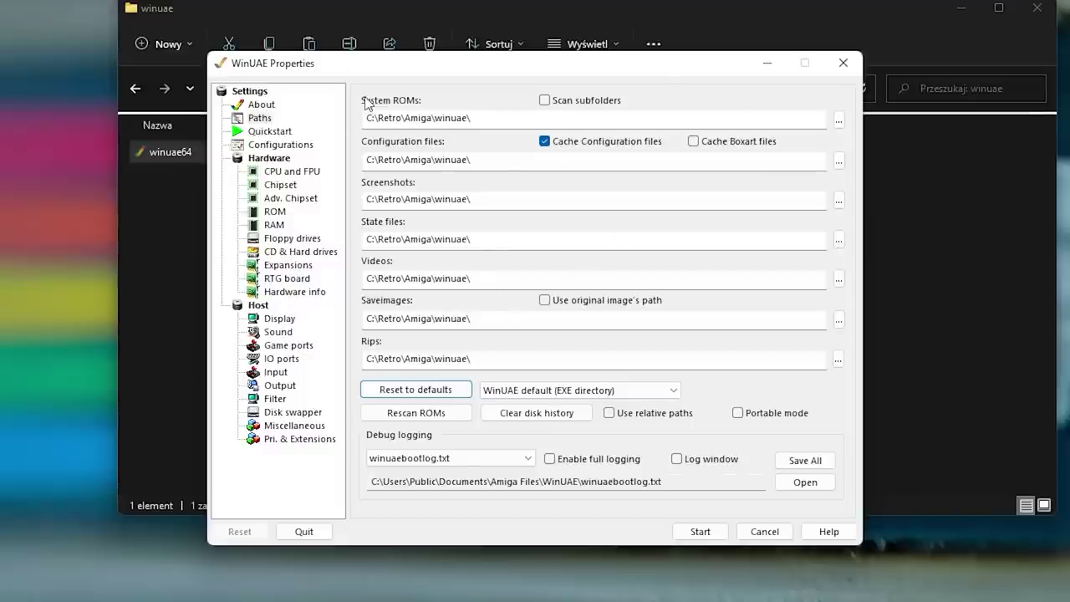
Set the System ROMs path to the rom folder in C:\Retro\Amiga and dismiss the ROM scan report
left_click(837, 121)
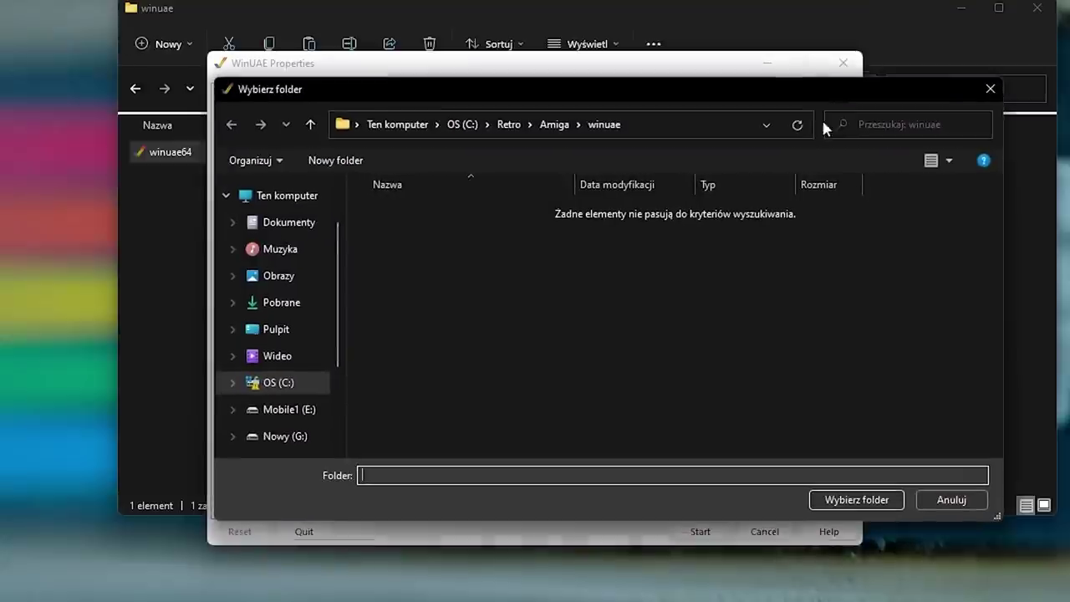
left_click(558, 129)
double_click(373, 240)
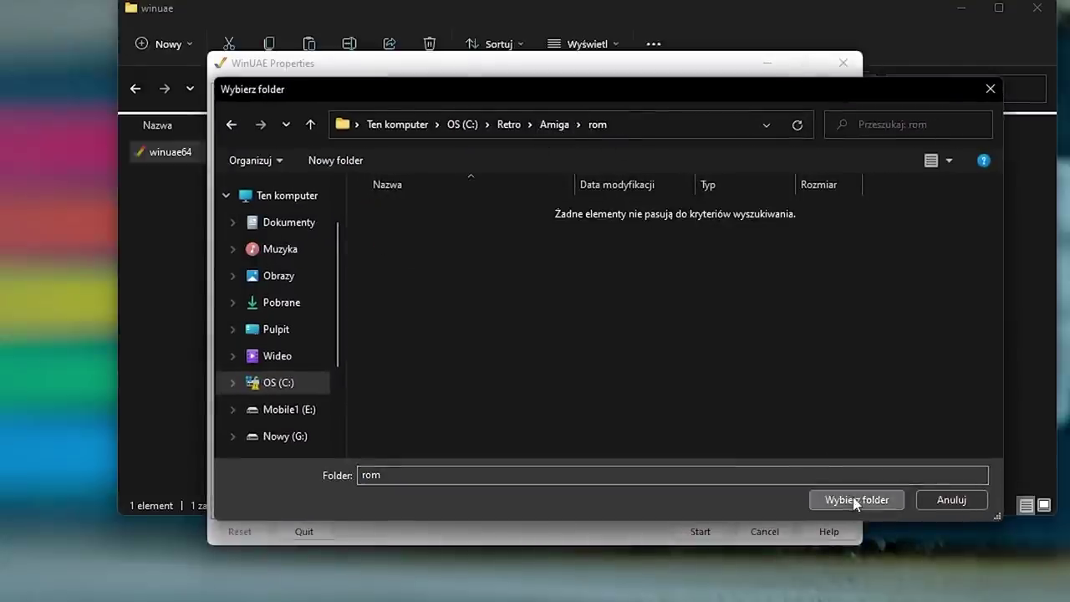
left_click(854, 500)
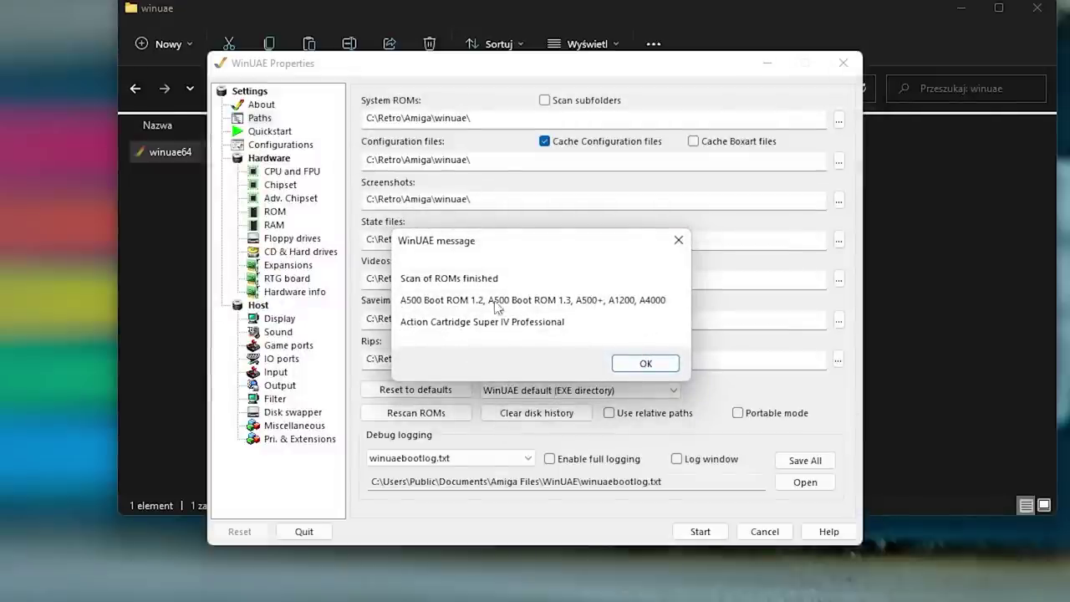
left_click(646, 371)
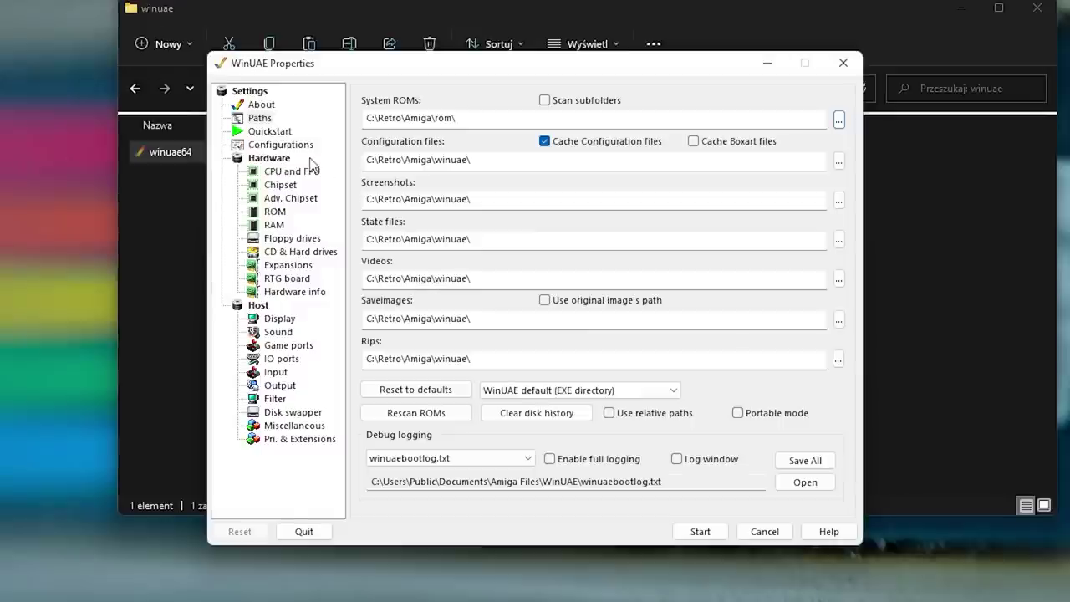
Save the current setup as a configuration named retrogralnia and select it in the configurations list
left_click(263, 147)
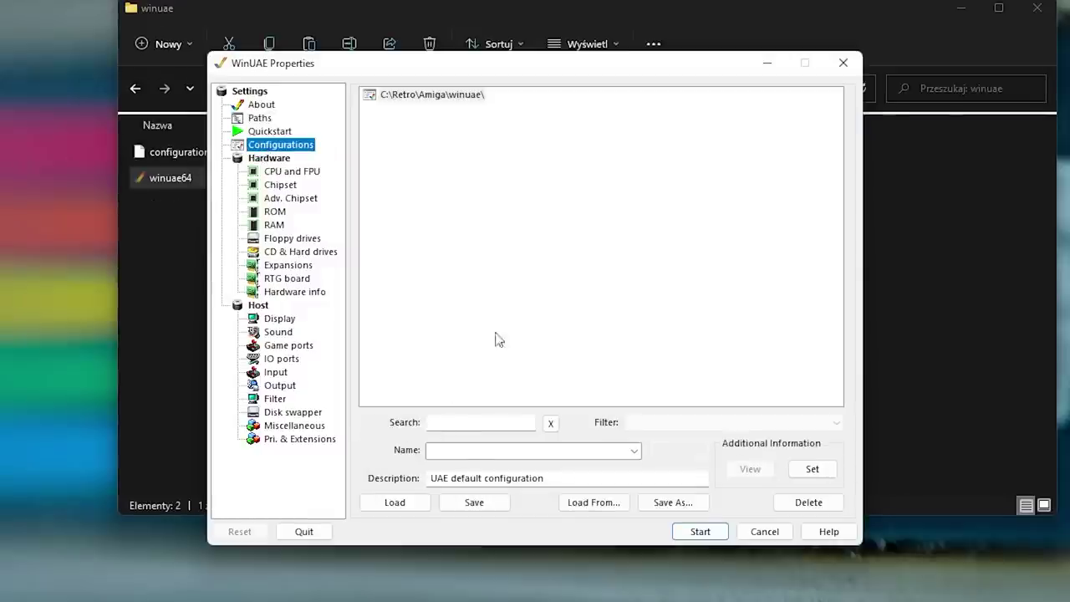
left_click(473, 502)
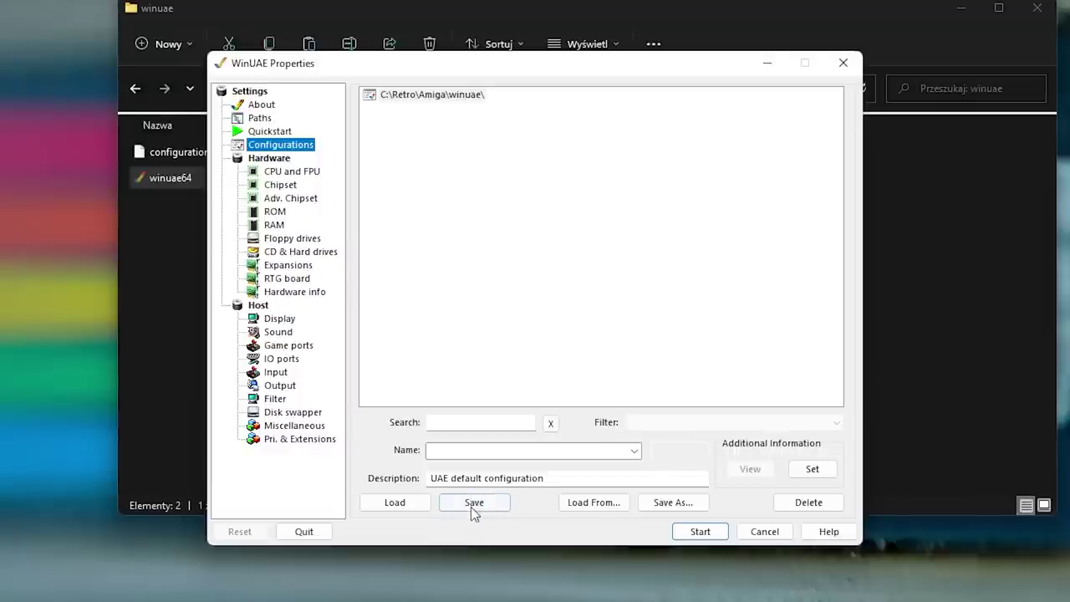
left_click(462, 452)
type("re")
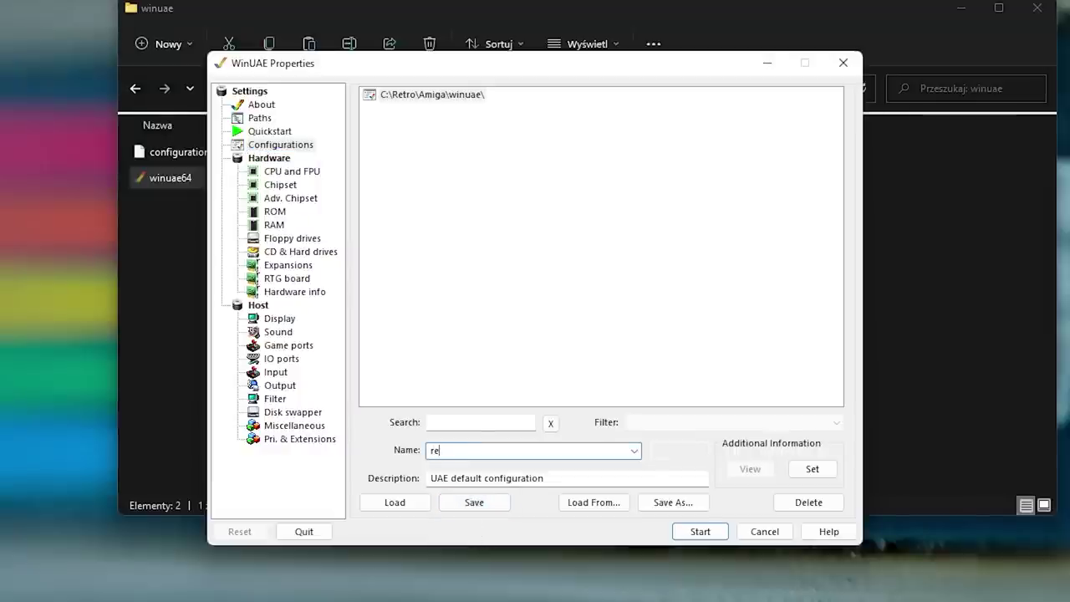
type("trogralnia")
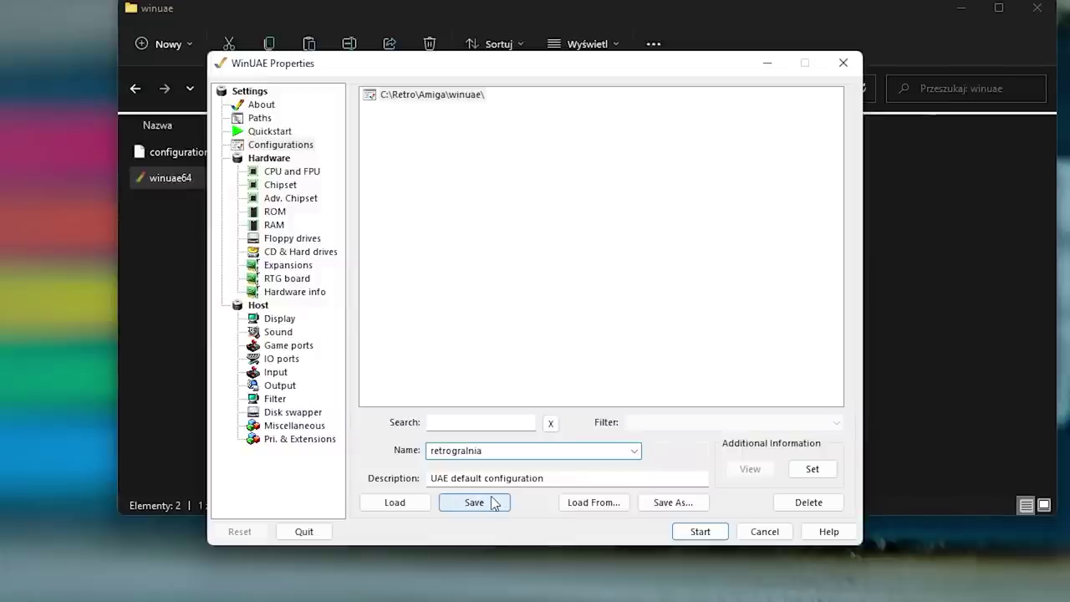
left_click(492, 499)
left_click(458, 112)
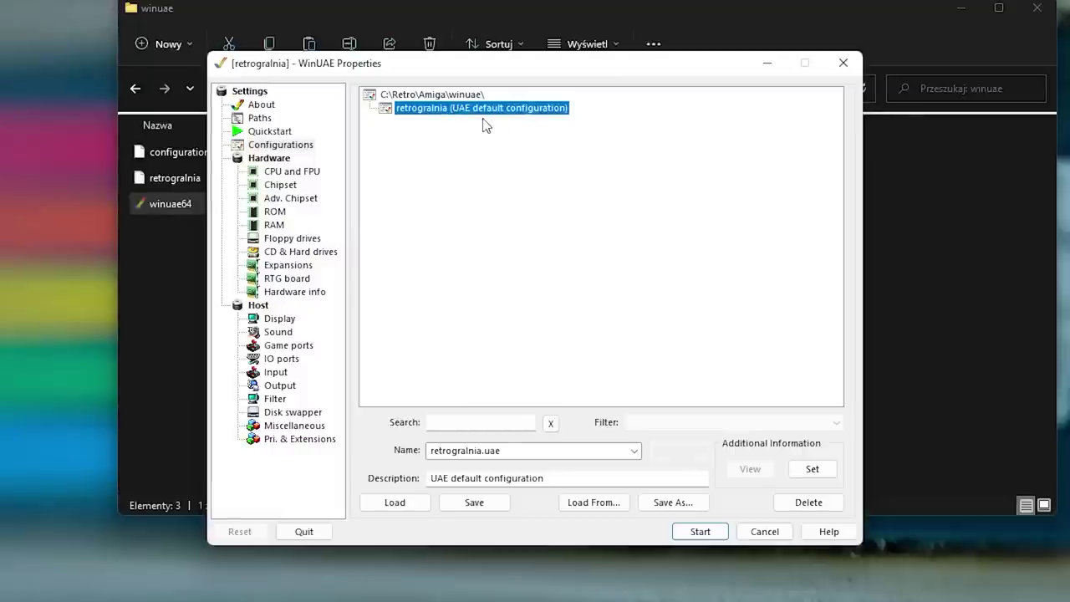
In the Quickstart settings, try the A500+ and A1200 models, and set the model back to A500
left_click(270, 132)
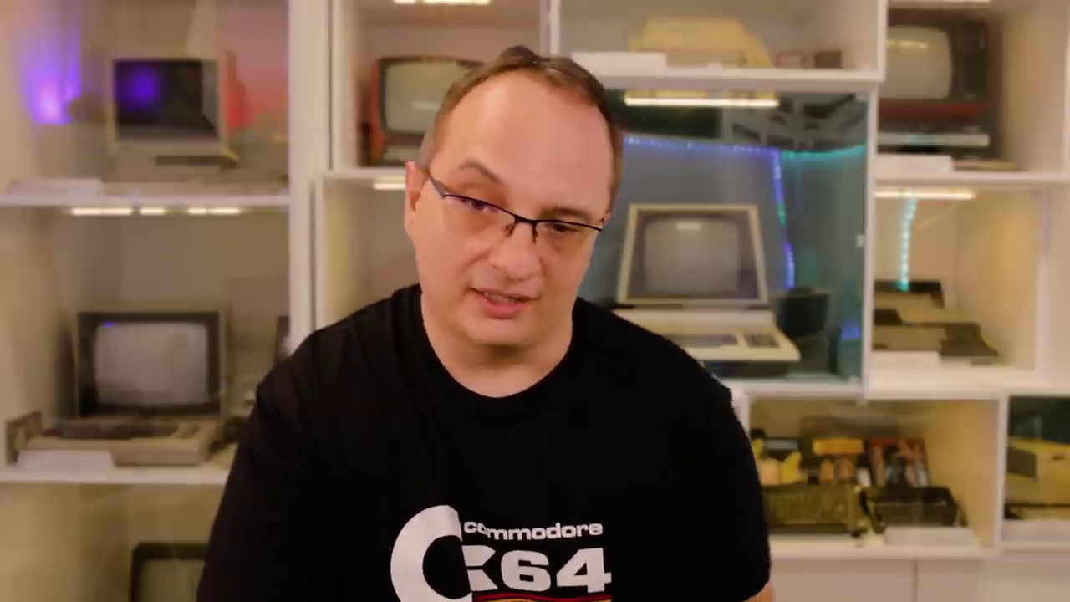
left_click(488, 146)
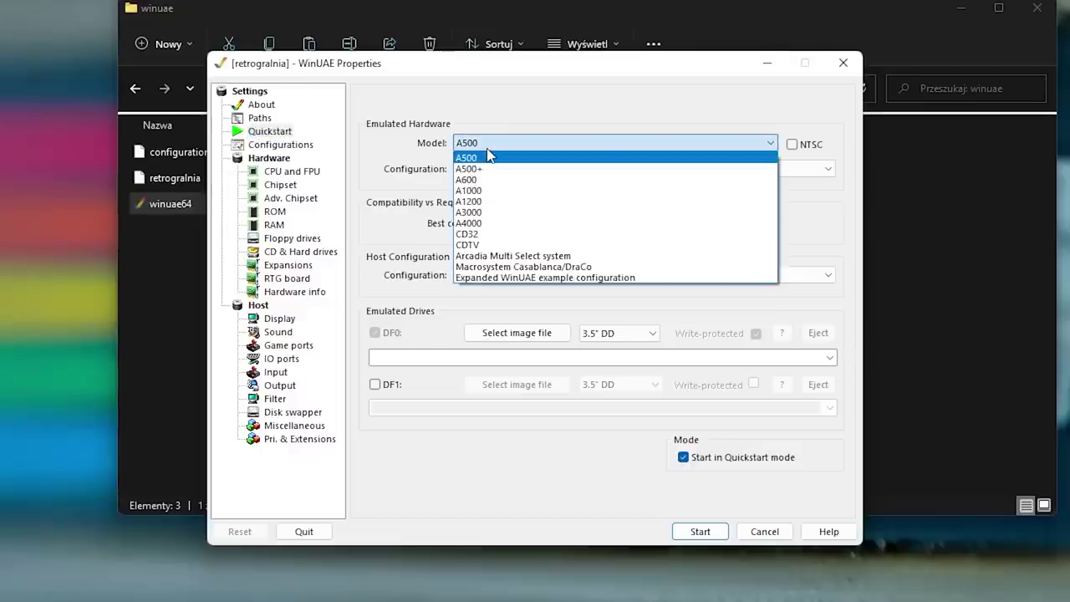
left_click(492, 167)
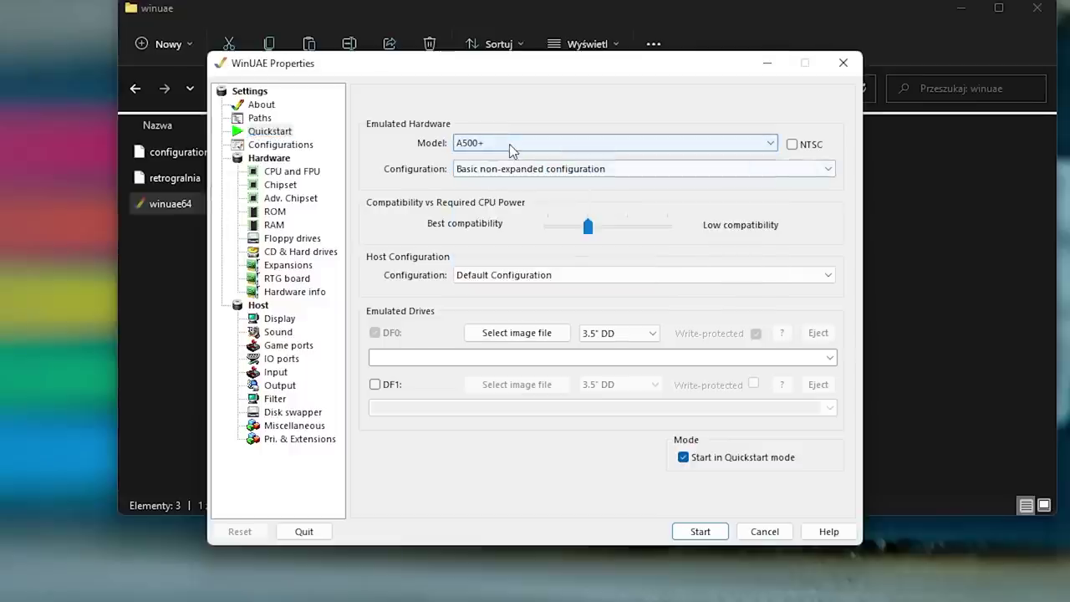
left_click(509, 144)
left_click(493, 179)
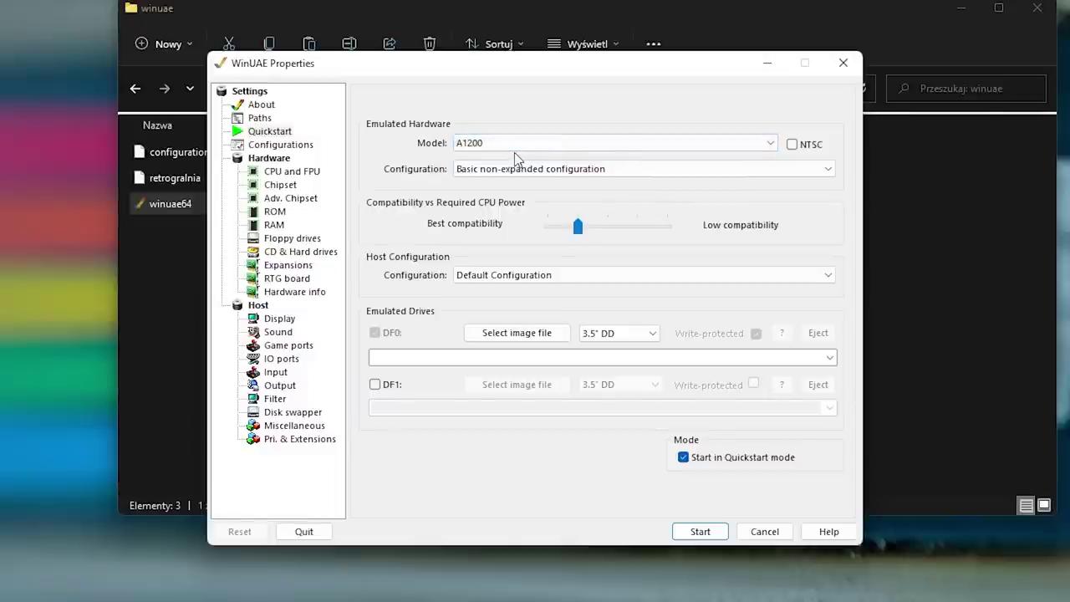
scroll(521, 156, "up", 4)
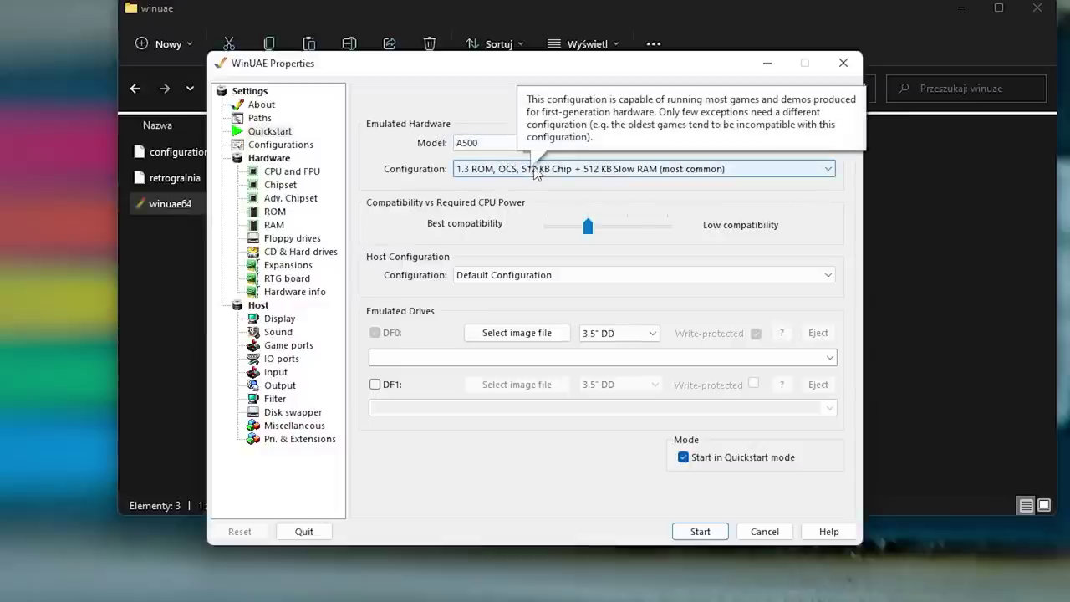
Choose the 1.3 ROM, ECS Agnus, 512 KB Chip RAM + 512 KB Slow RAM configuration and start the emulation
left_click(538, 168)
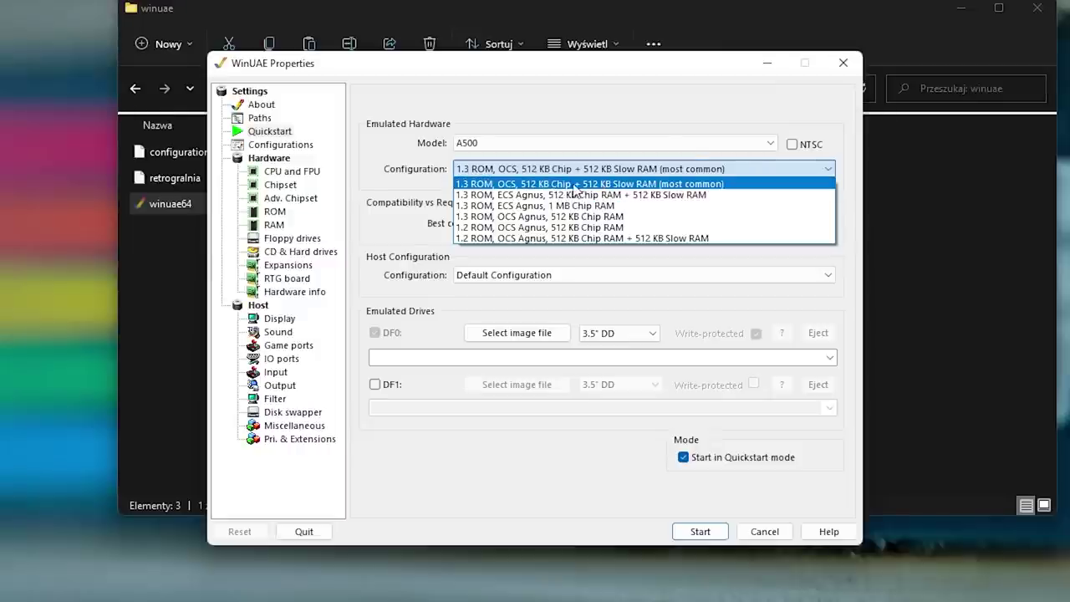
left_click(514, 196)
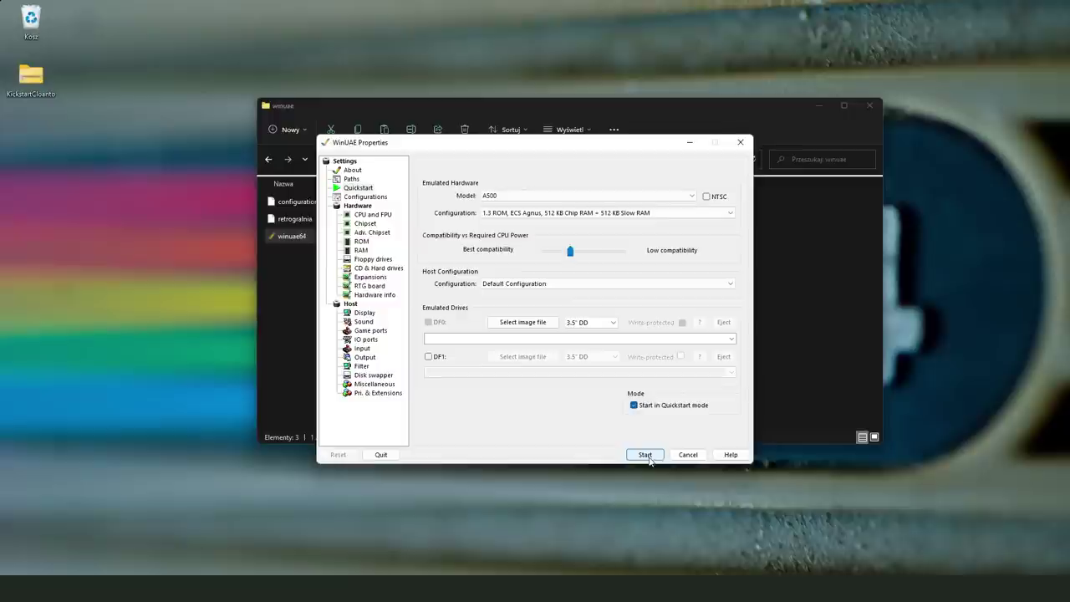
left_click(646, 456)
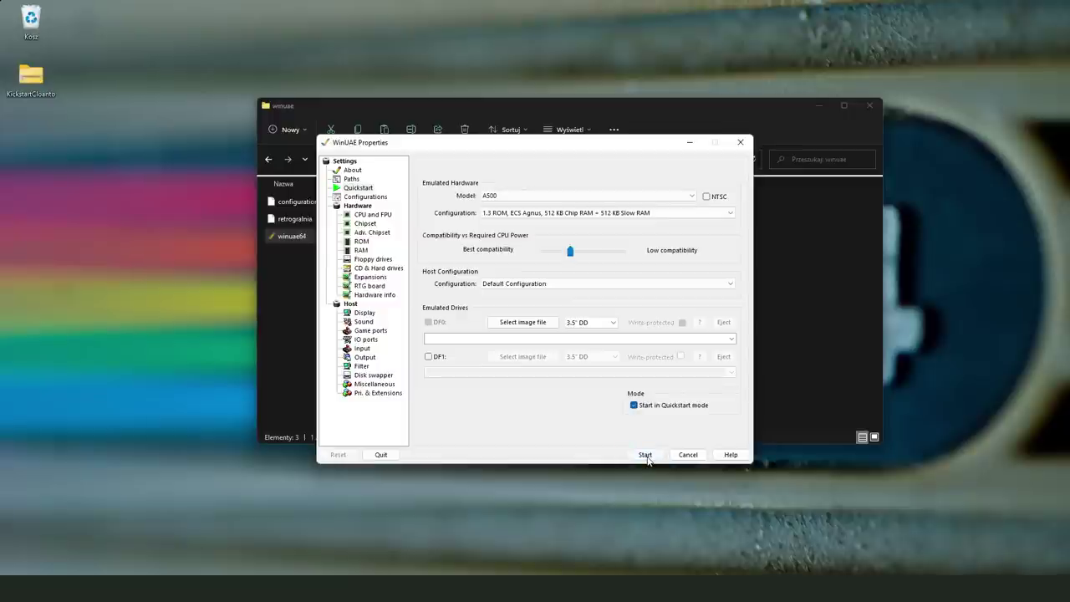
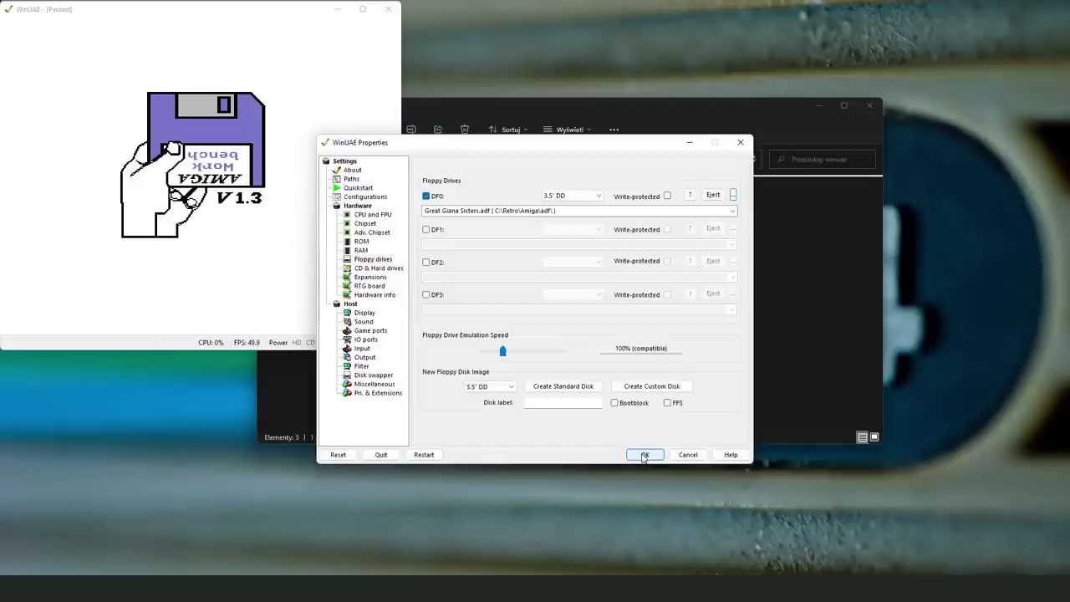
Apply the floppy drive settings with Great Giana Sisters.adf in DF0 and return to the emulation
left_click(645, 455)
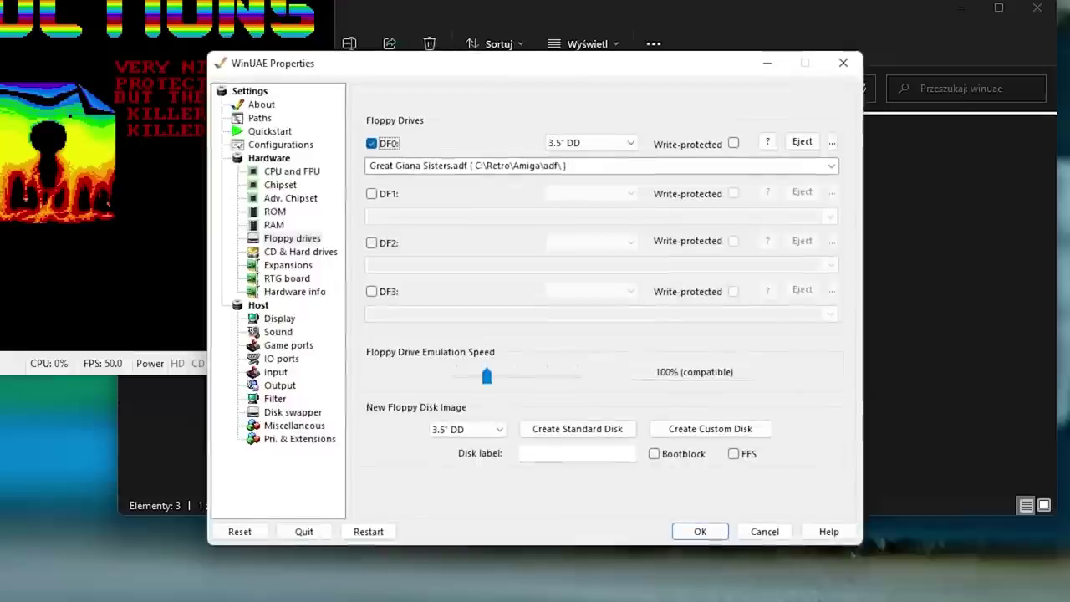
Assign the SPEED-LINK Competition Pro joystick to game port 2 and return to the game
left_click(288, 349)
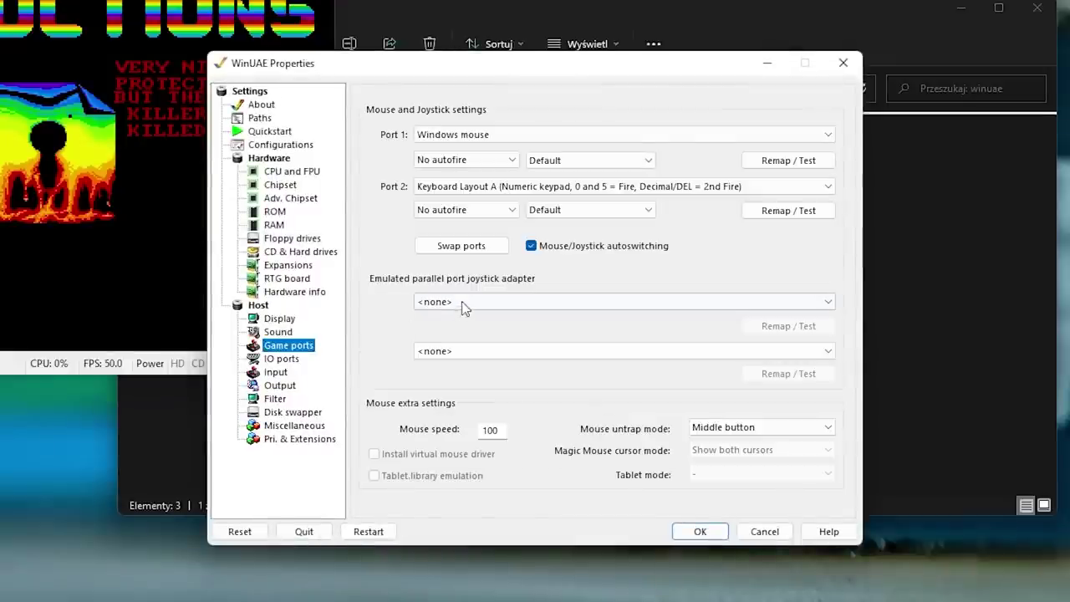
left_click(449, 138)
left_click(452, 138)
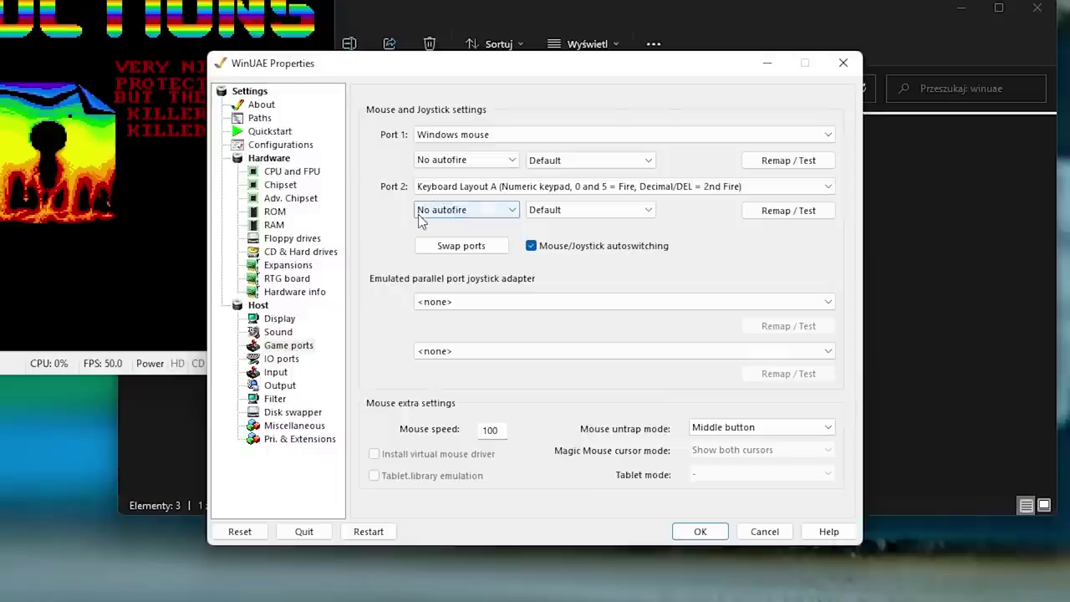
left_click(466, 192)
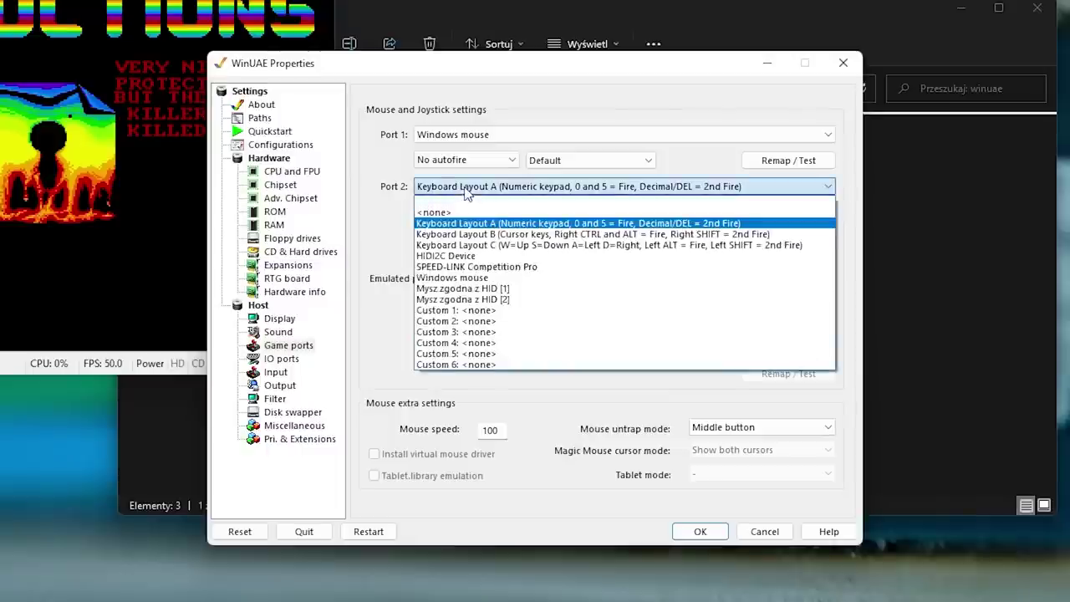
left_click(502, 267)
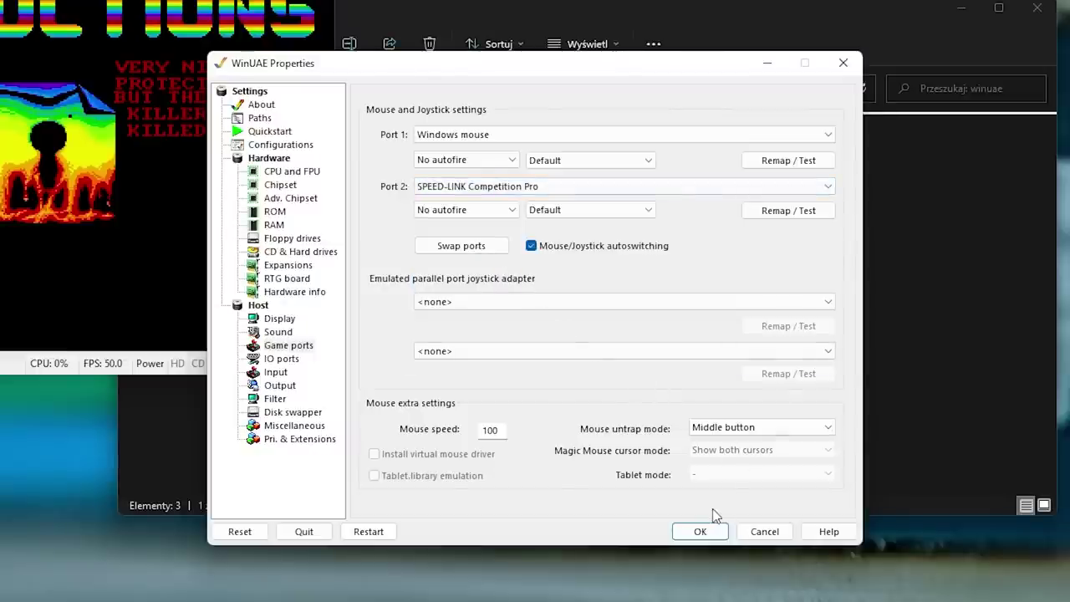
left_click(698, 533)
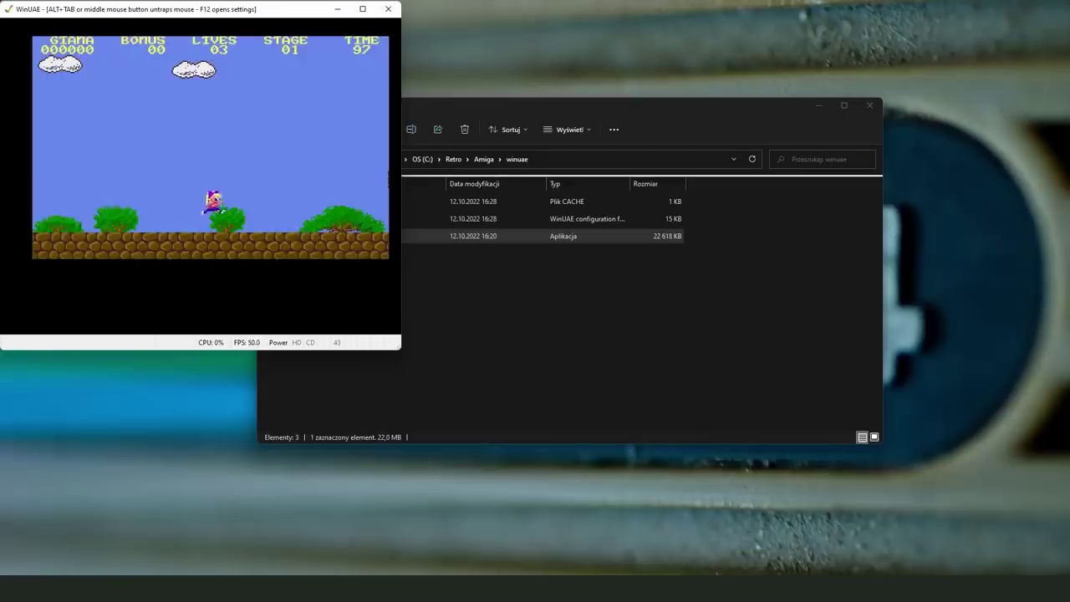
Test the game controls by running and jumping with Giana up to the brick platforms in stage 01
key("Right")
key("Left")
key("Right")
key("Up")
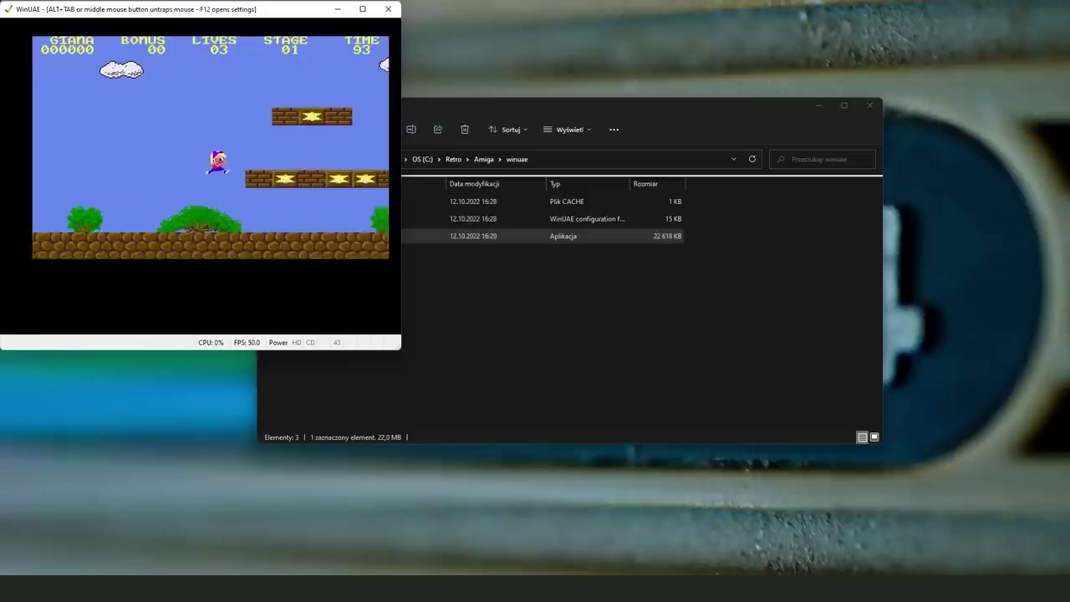
key("Right")
key("Up")
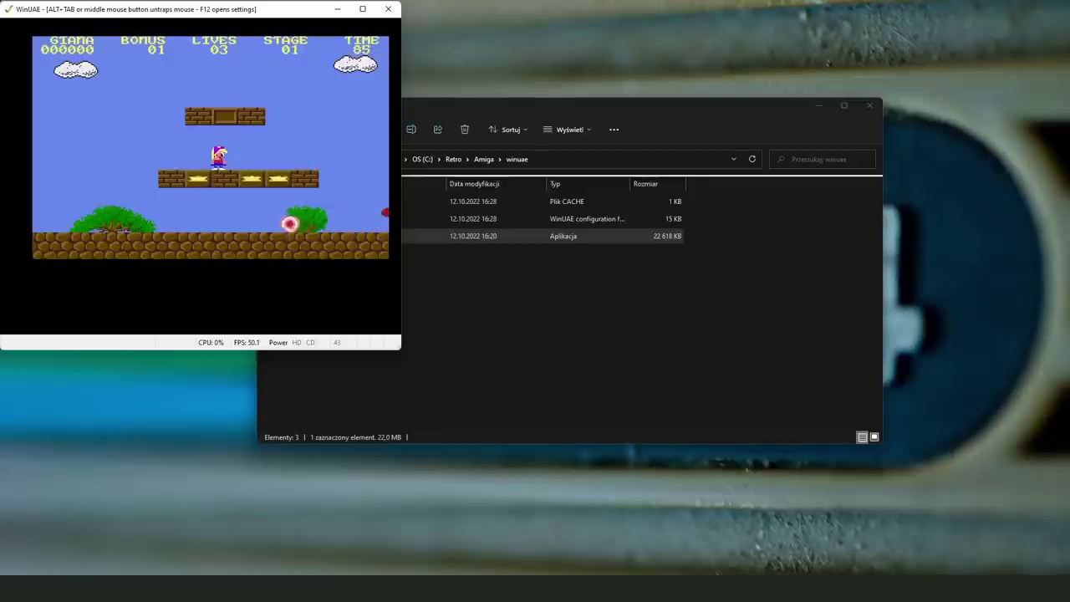
Set the native display mode to Full-window on the second Generic PnP Monitor (1920*1080) and apply the settings
key("F12")
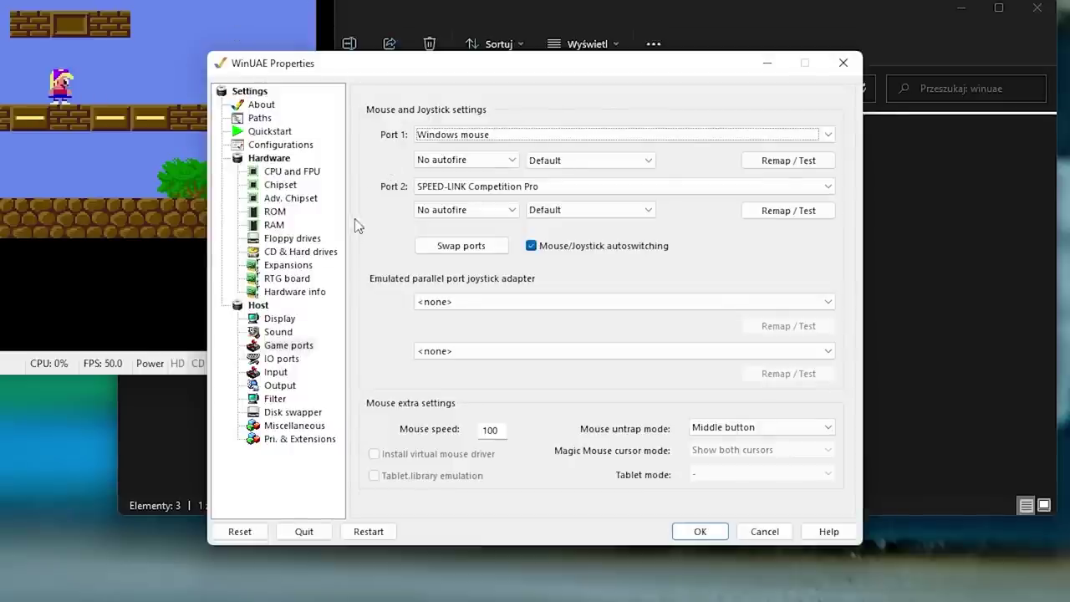
left_click(280, 320)
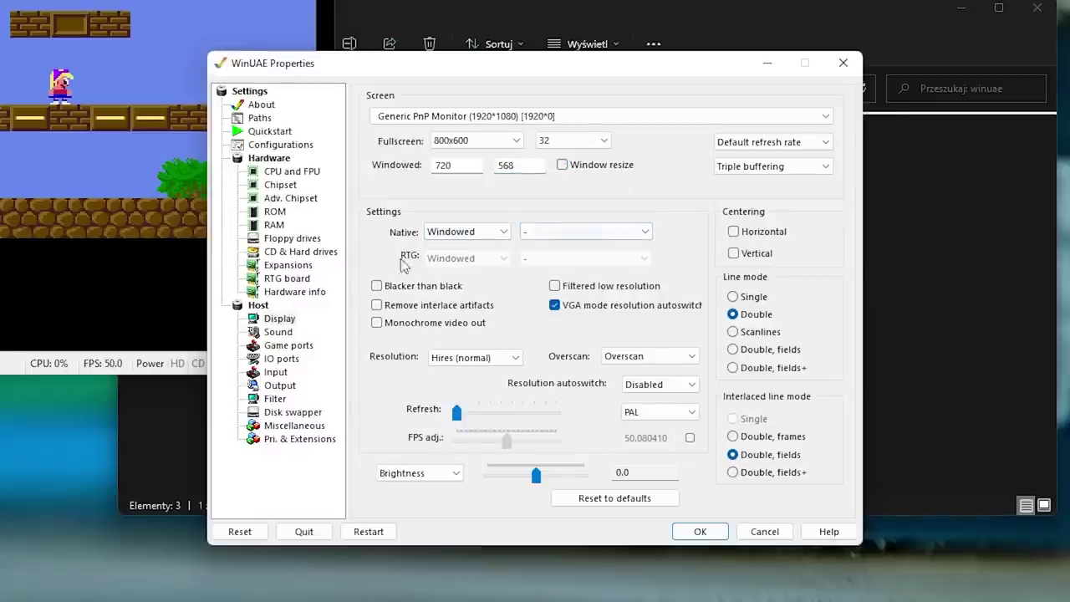
left_click(478, 234)
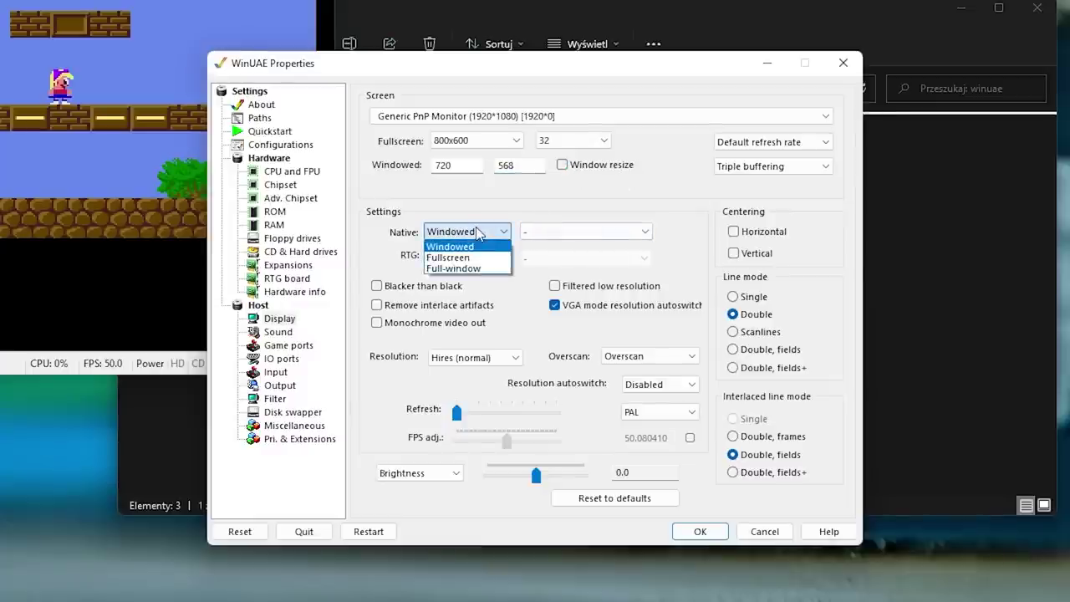
left_click(457, 269)
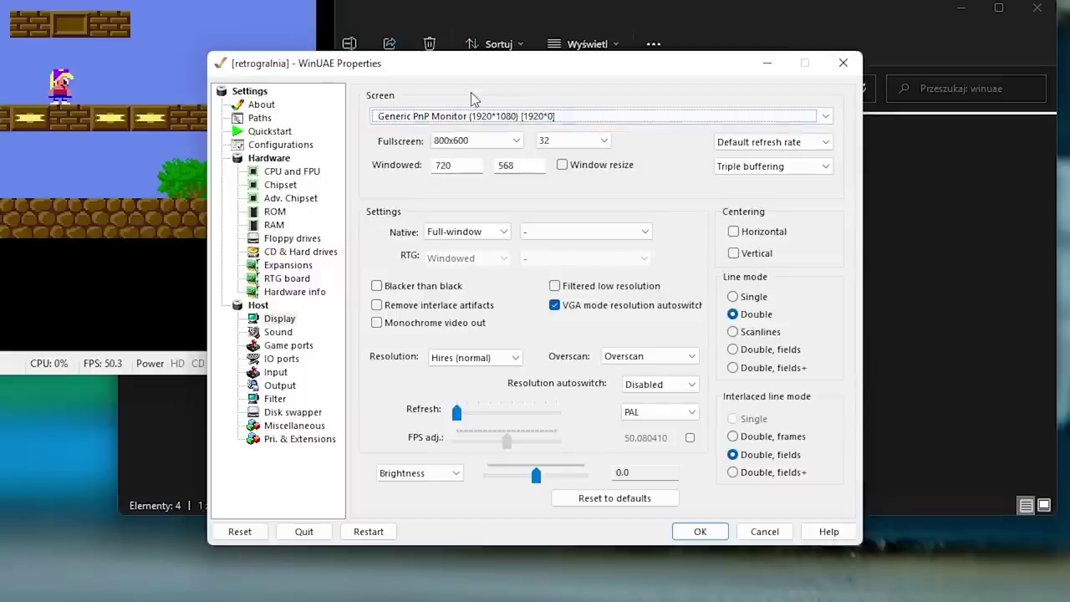
left_click(479, 121)
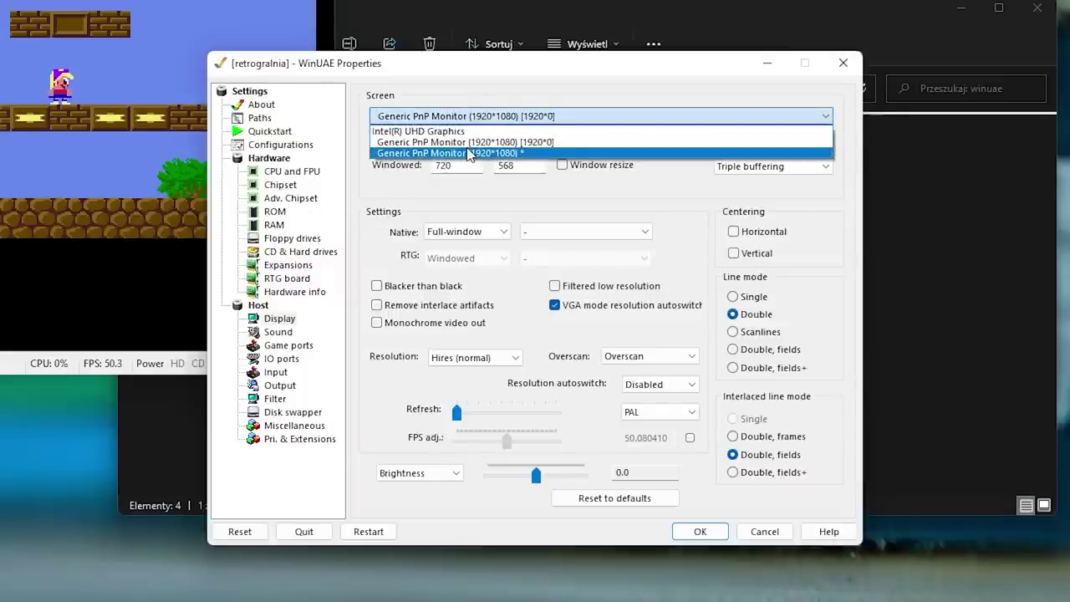
left_click(468, 155)
left_click(699, 530)
Run and jump with Giana to try the game in full-window mode
key("Right")
key("Up")
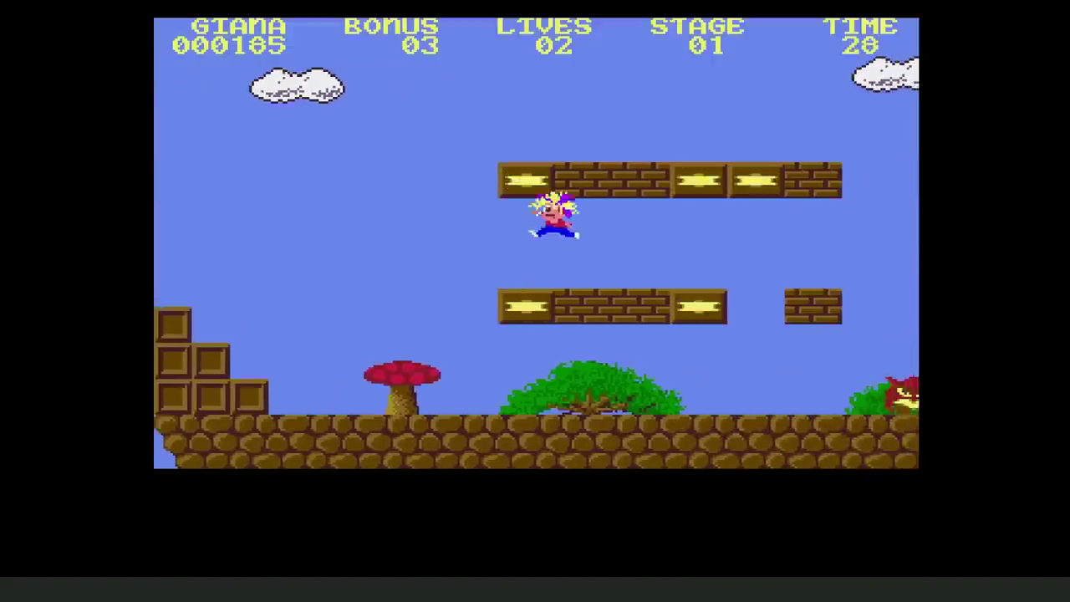
Hit the upper star block with Giana and move her along the lower brick platform in stage 01
key("Right")
key("Up")
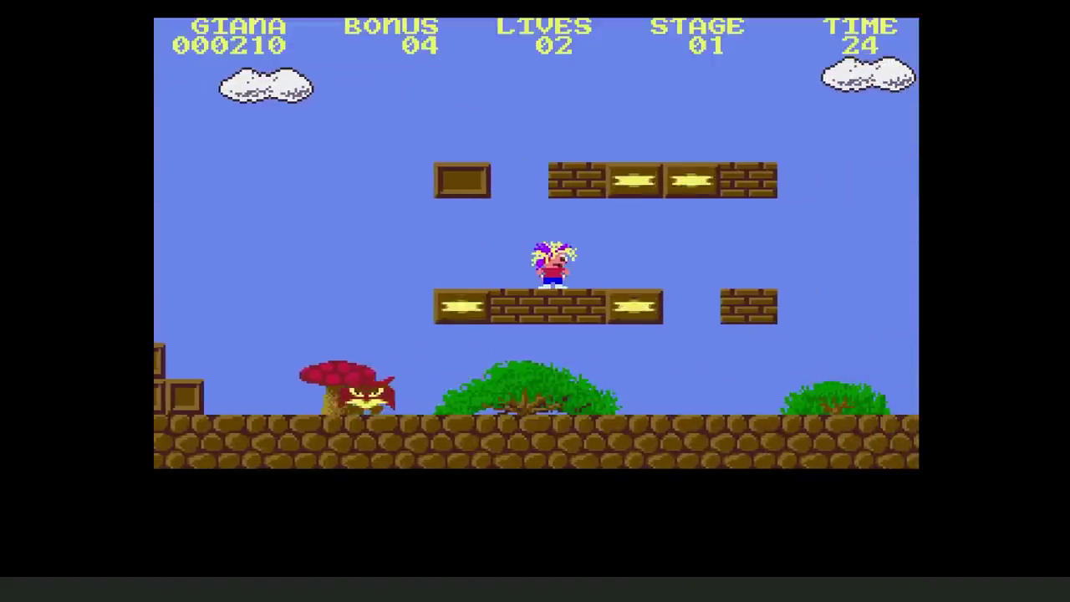
key("Right")
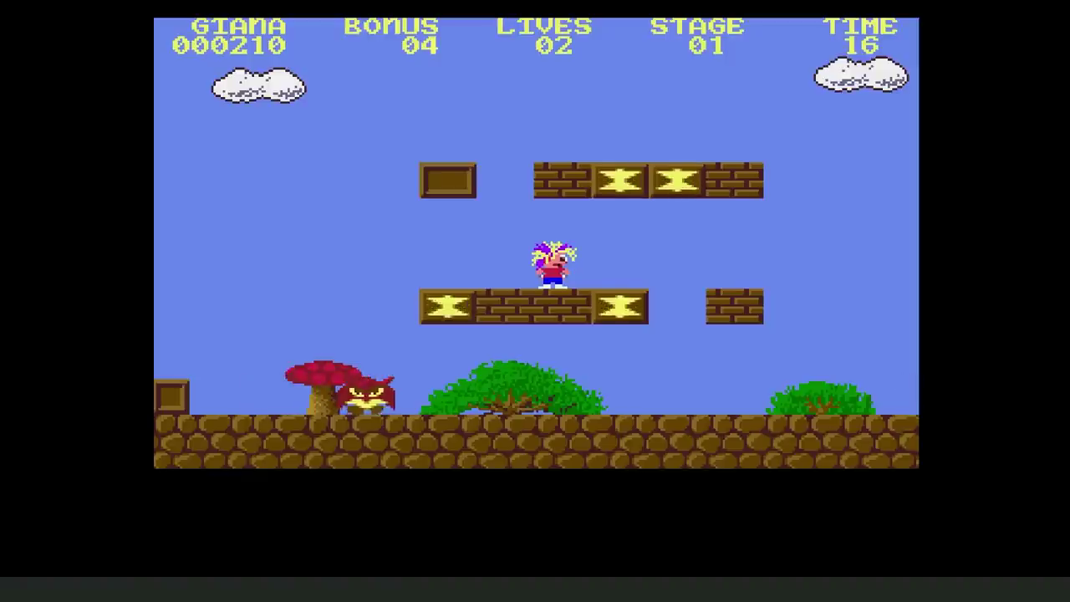
Set the native display filter to none with No scaling and apply the settings
key("F12")
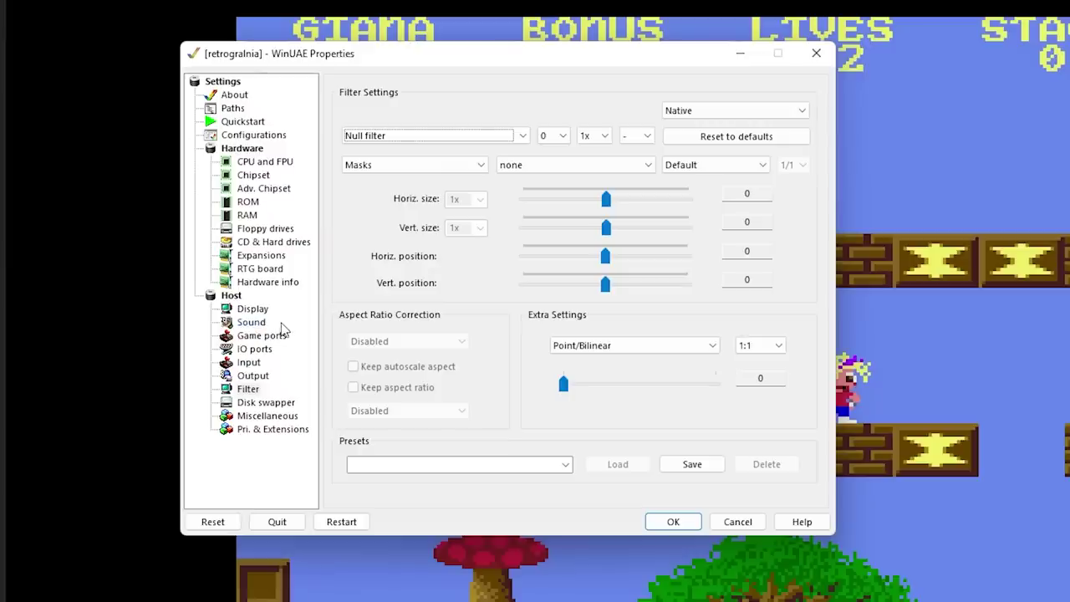
left_click(248, 390)
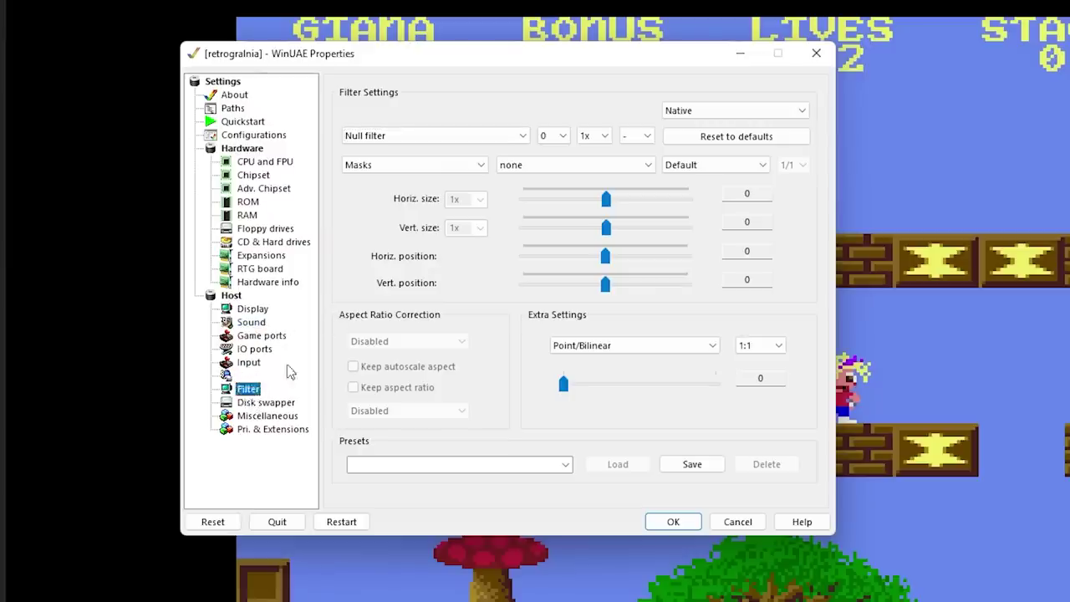
left_click(411, 139)
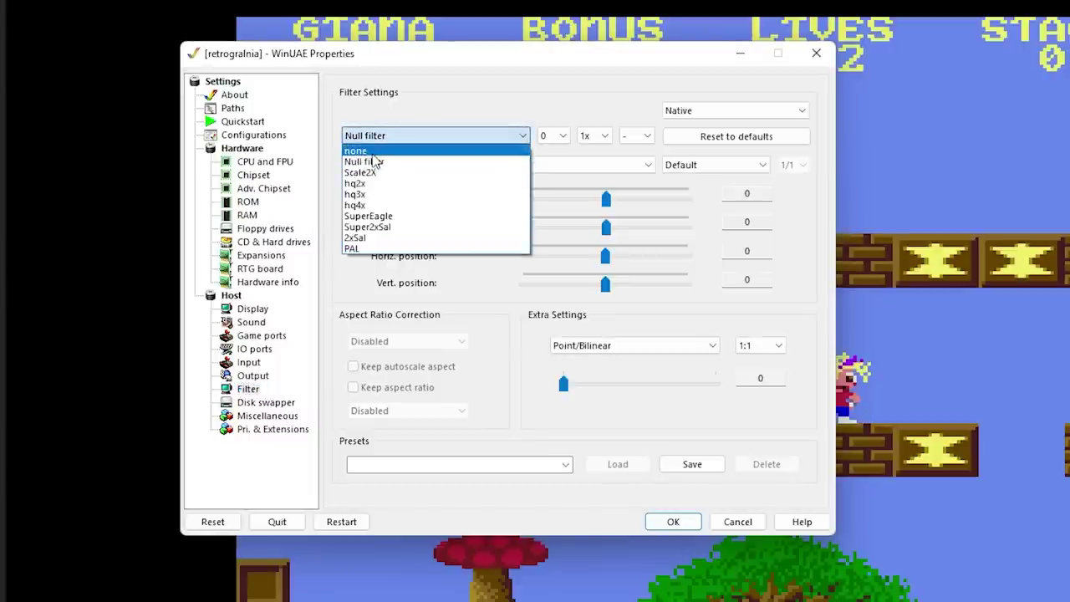
left_click(374, 152)
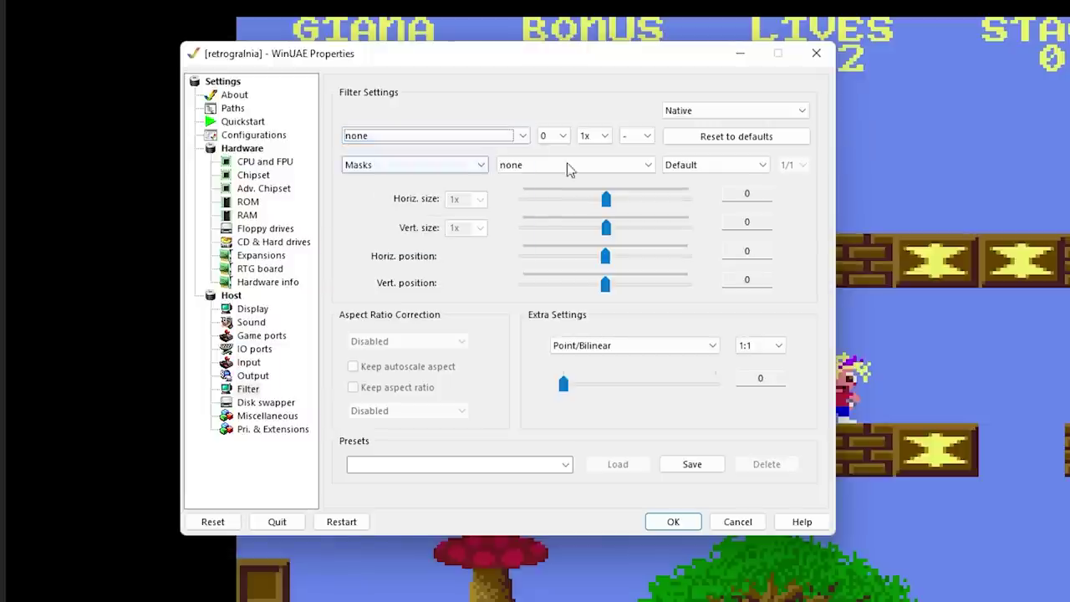
left_click(710, 166)
left_click(704, 182)
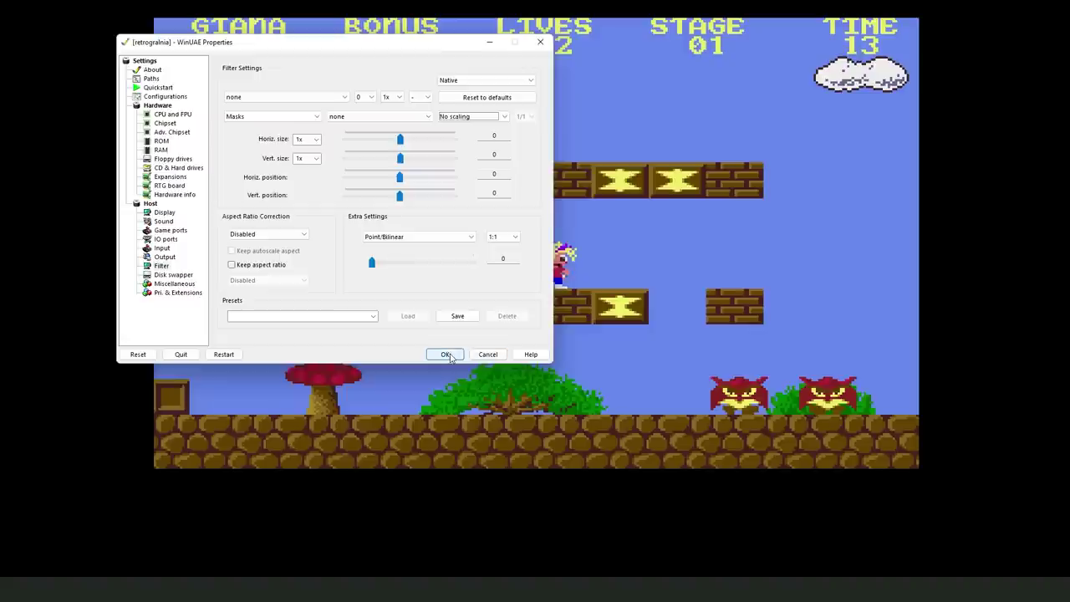
left_click(445, 355)
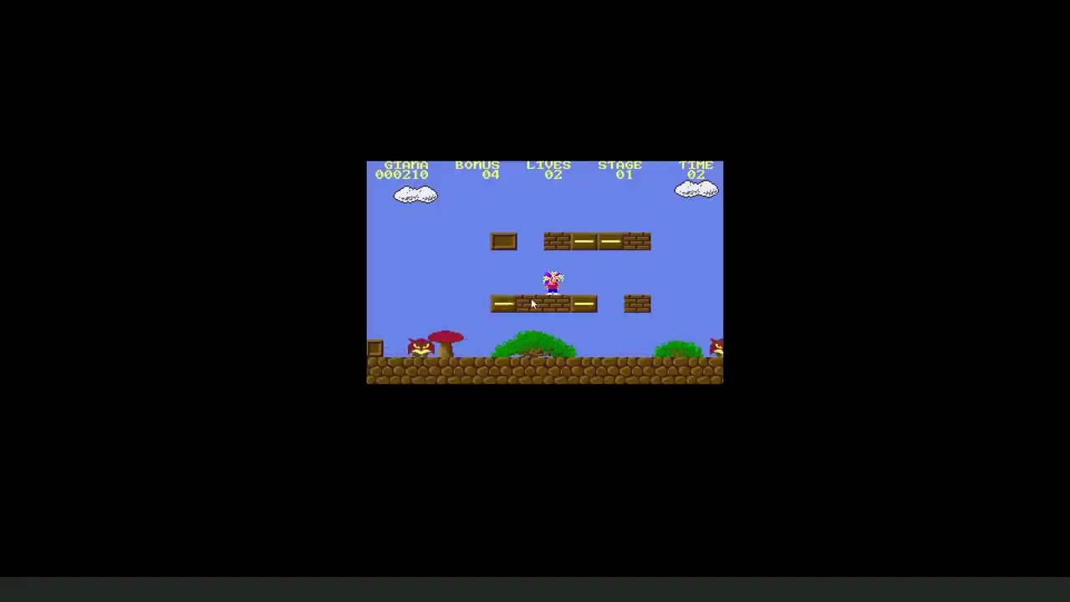
Set the filter's horizontal and vertical size to 2x and return to the game
key("F12")
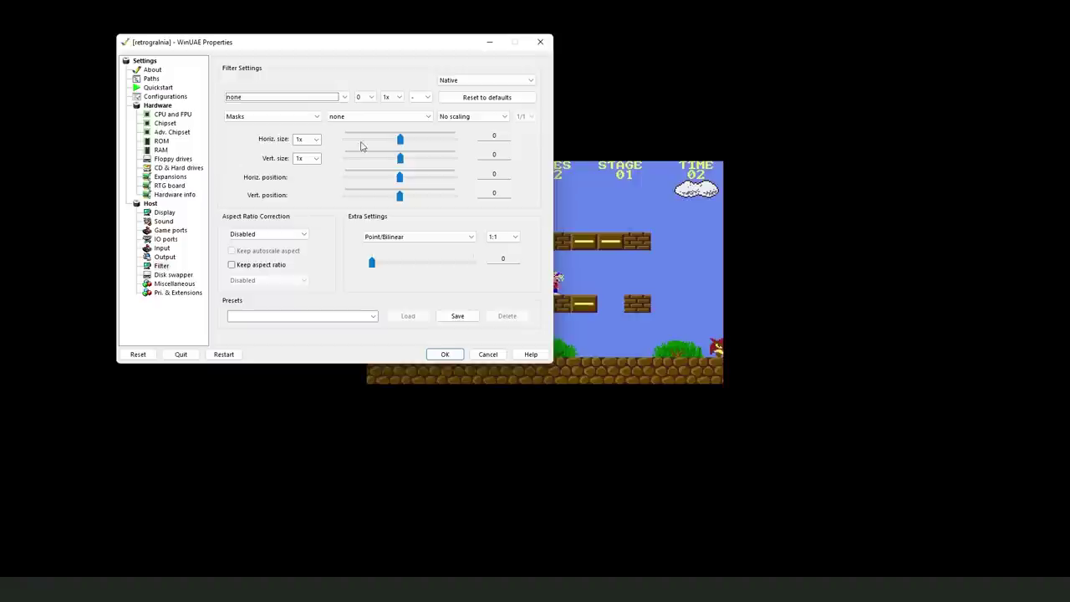
left_click(316, 139)
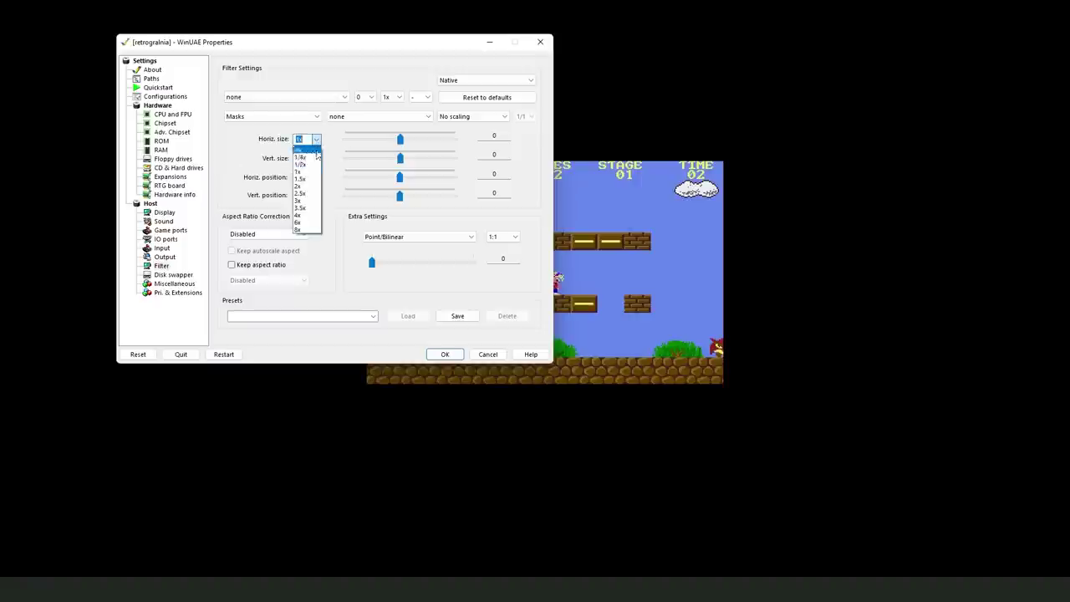
left_click(301, 192)
left_click(316, 158)
left_click(302, 212)
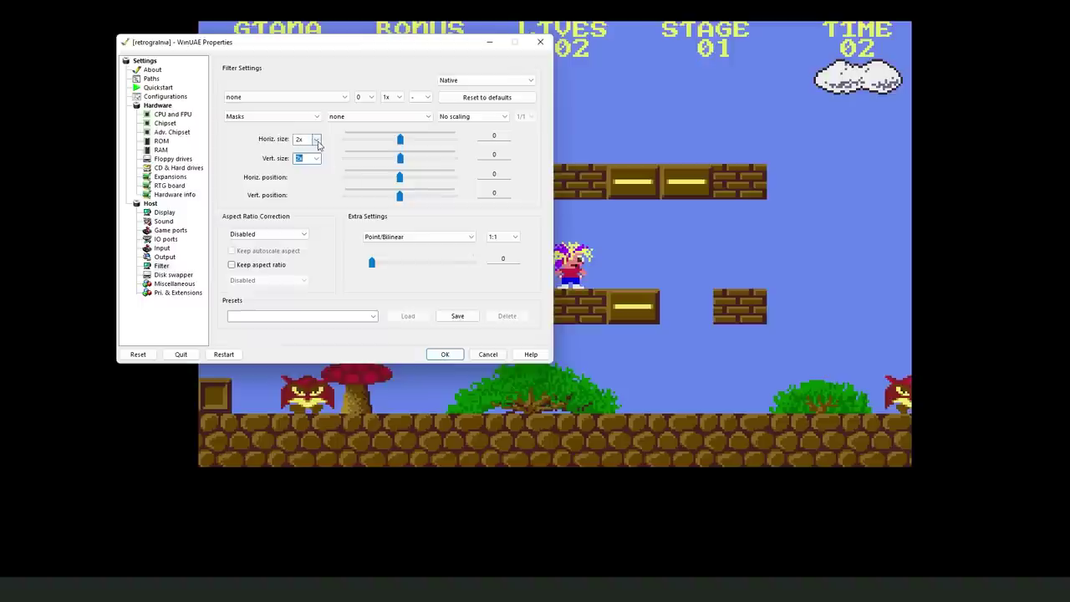
left_click(444, 354)
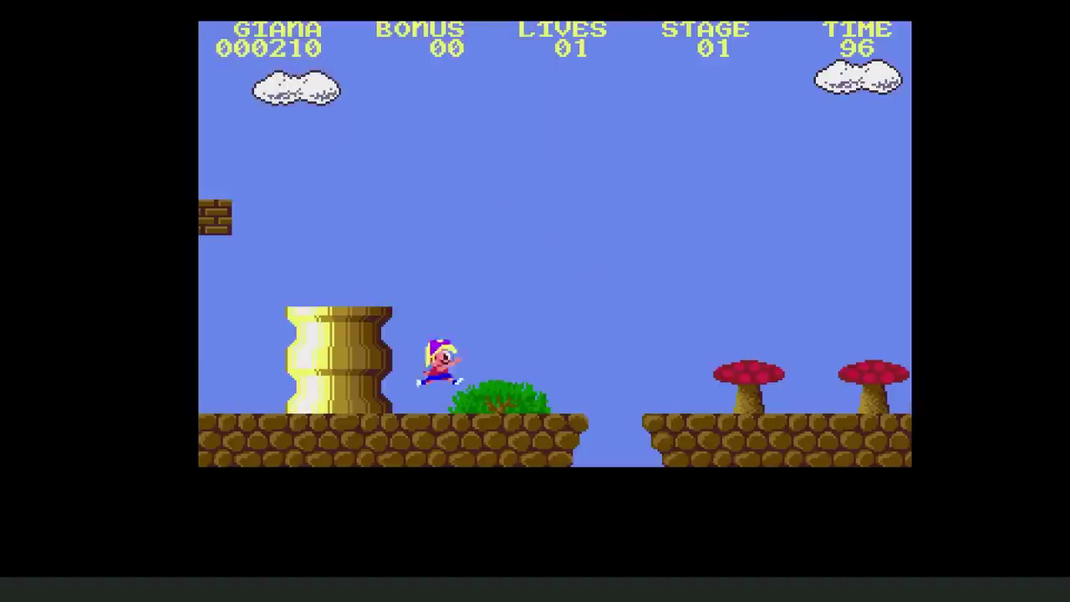
Run Giana past the yellow pipe, over the gap and across the block pillars to try the 2x display
key("Right")
key("Up")
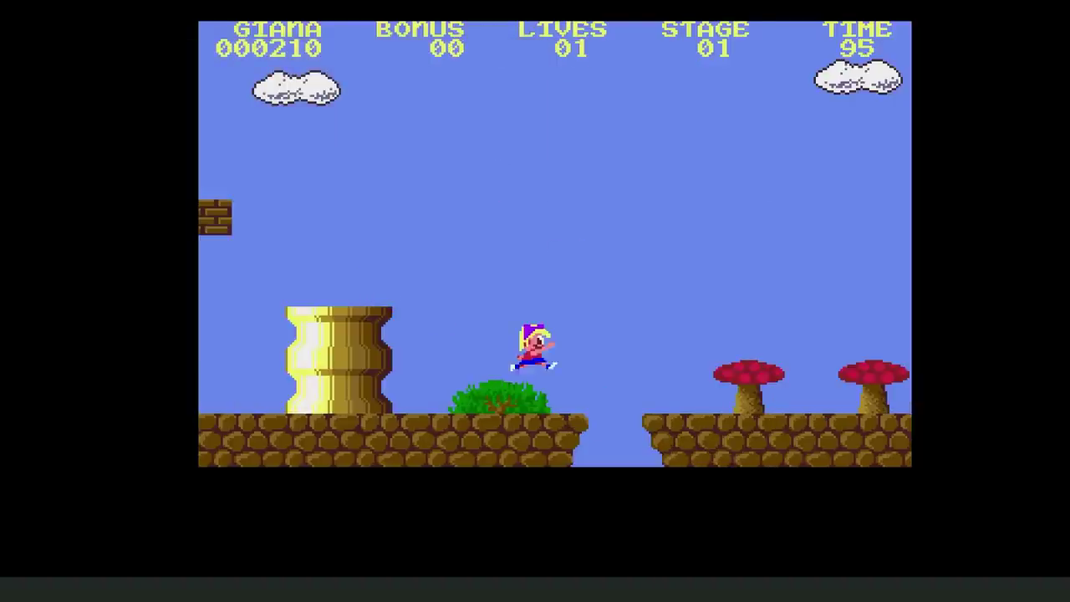
key("Right")
key("Up")
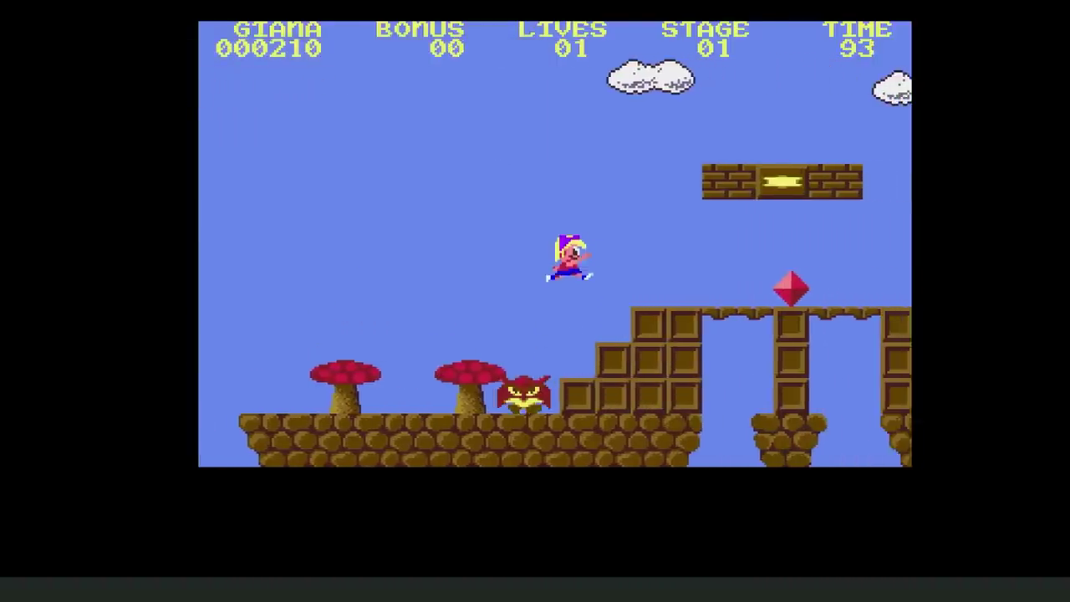
key("Up")
key("Right")
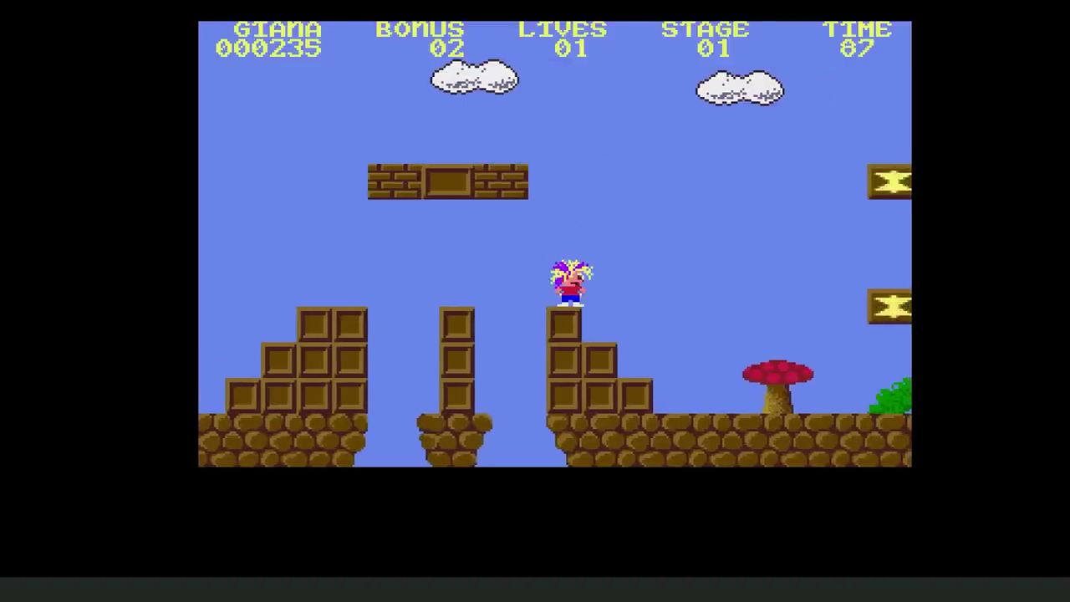
Save the current settings to the retrogralnia.uae configuration and view the floppy drive settings
key("F12")
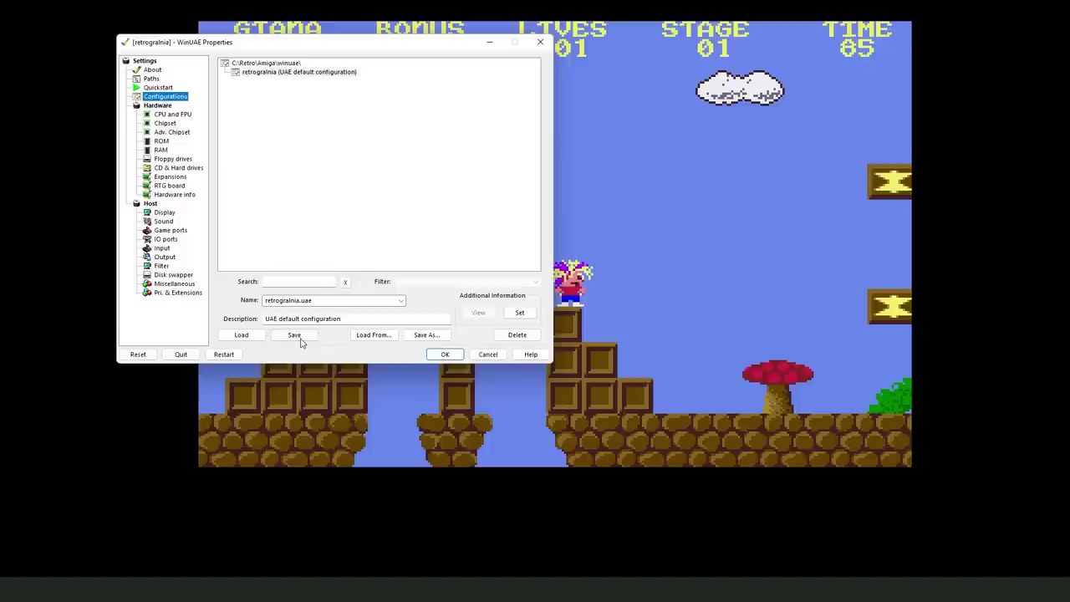
left_click(301, 340)
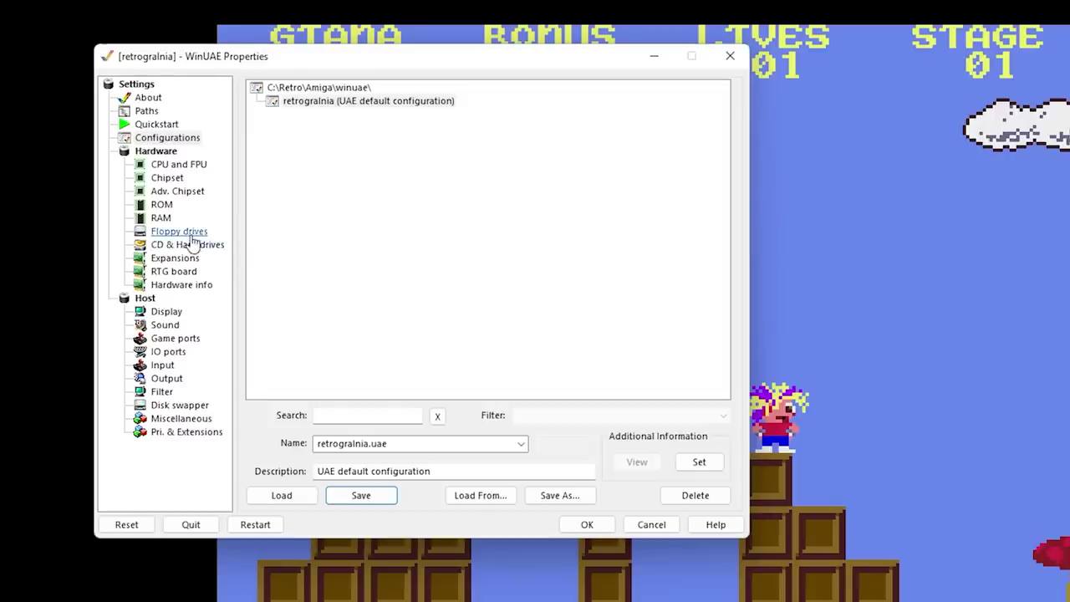
left_click(190, 234)
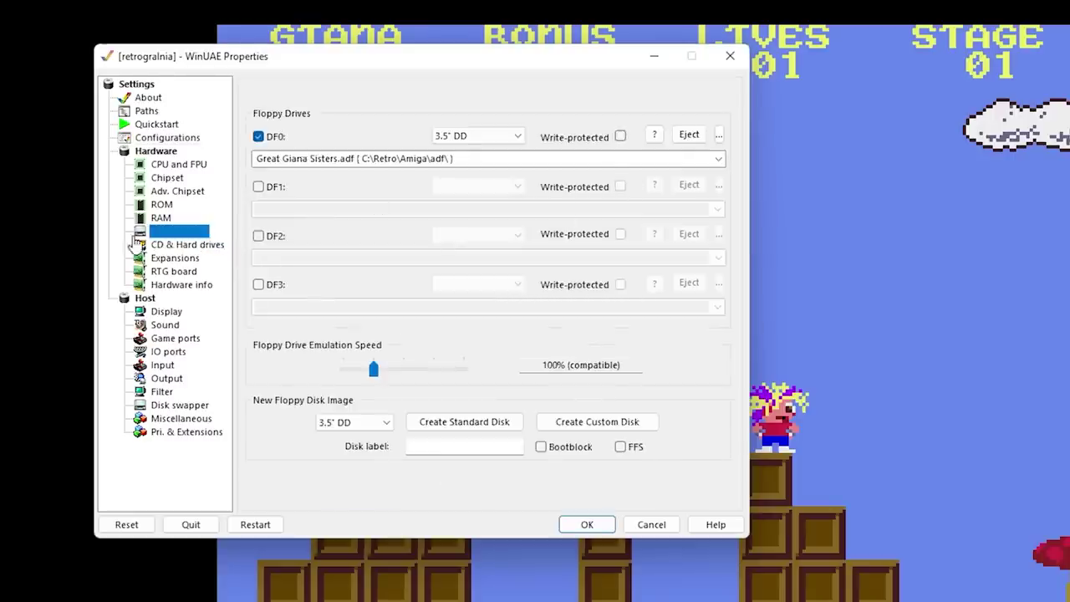
left_click(172, 140)
key("Up")
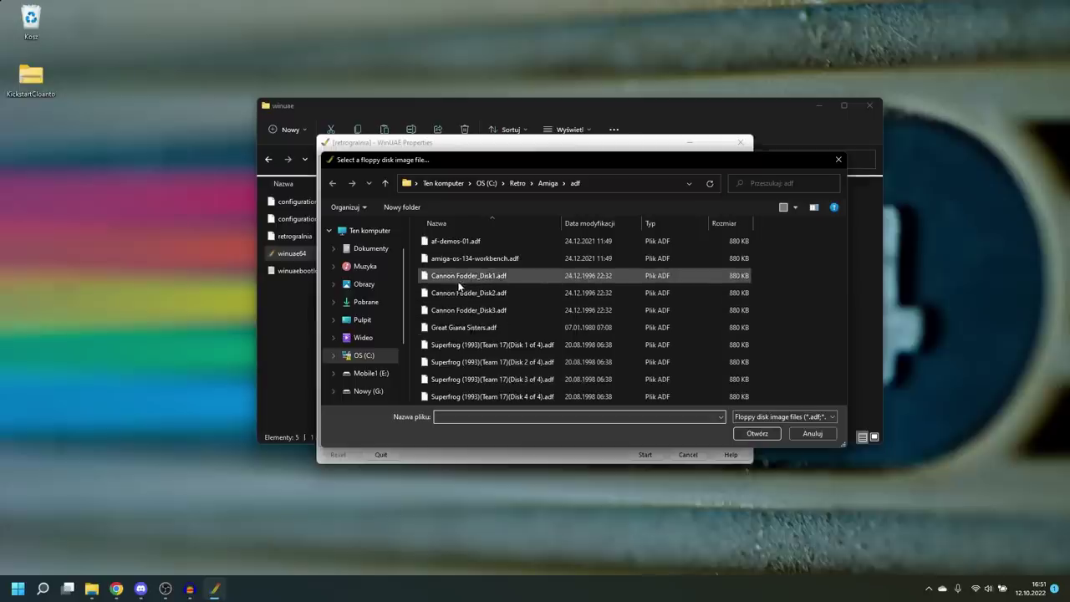
Load Cannon Fodder_Disk1.adf into drive DF0 and start the A500 emulation
double_click(466, 280)
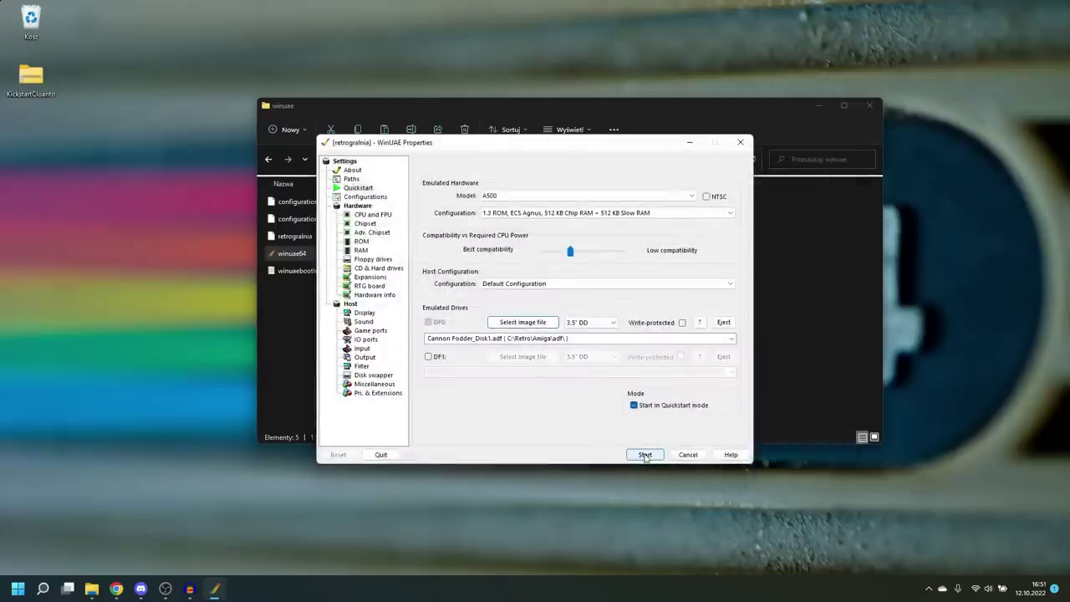
left_click(645, 455)
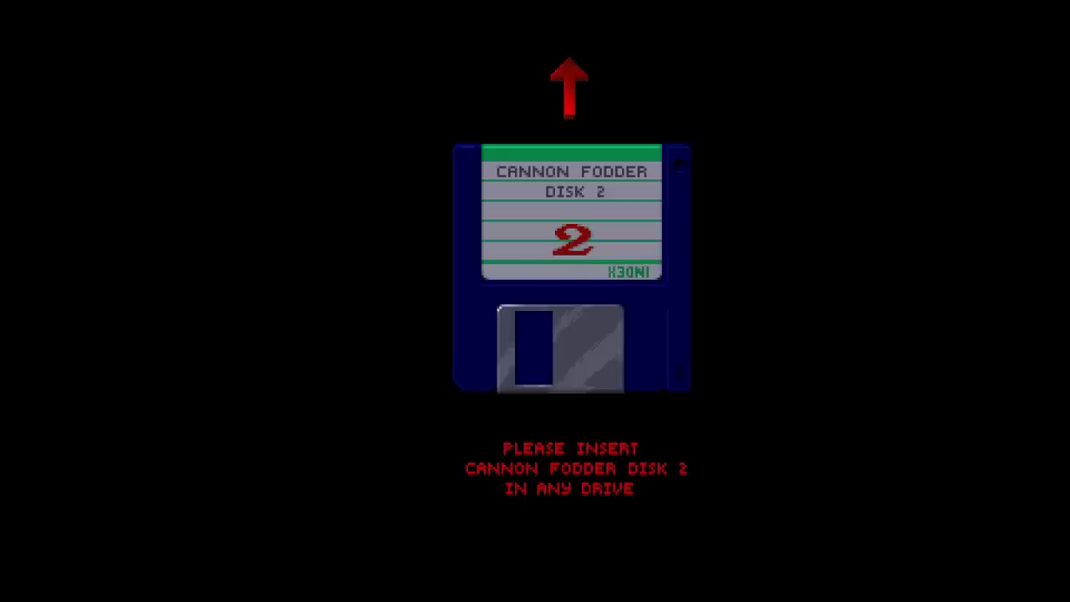
Swap the DF0 disk to Cannon Fodder_Disk2.adf and resume the game, moving the squad through the jungle
key("F12")
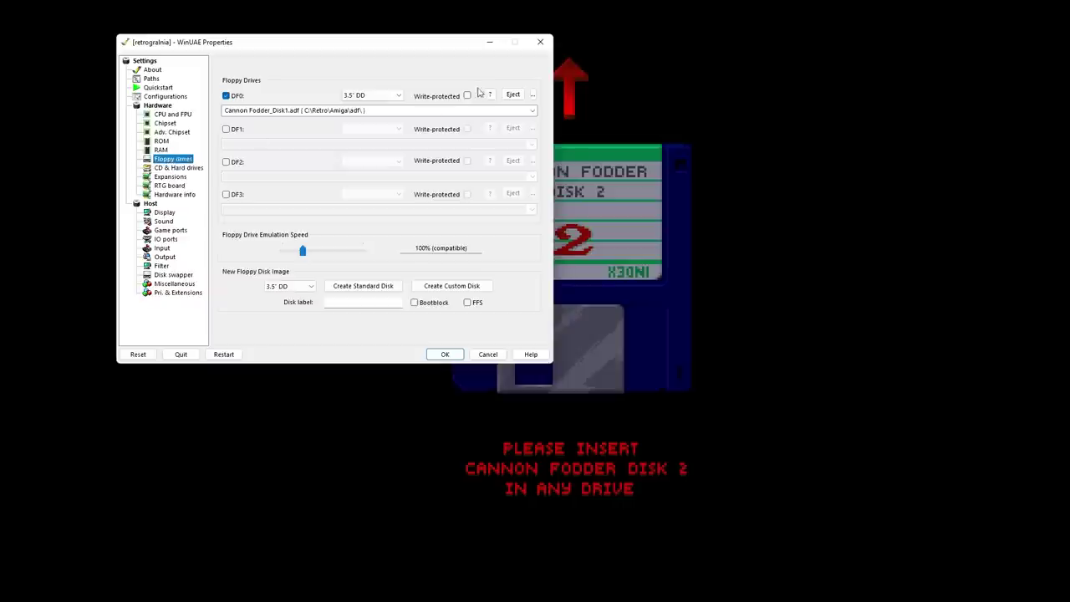
left_click(532, 95)
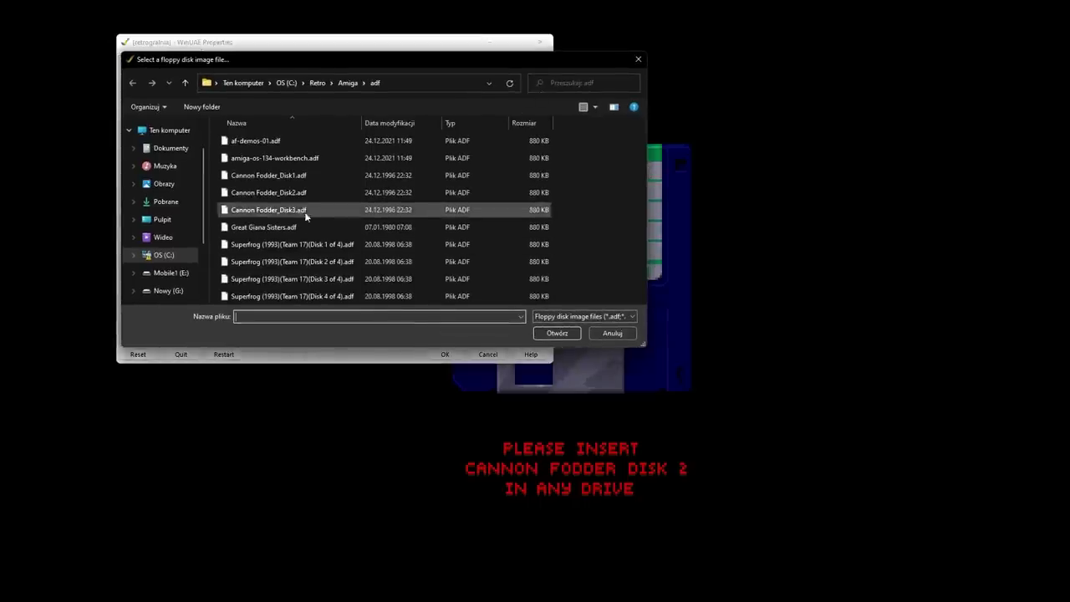
double_click(285, 193)
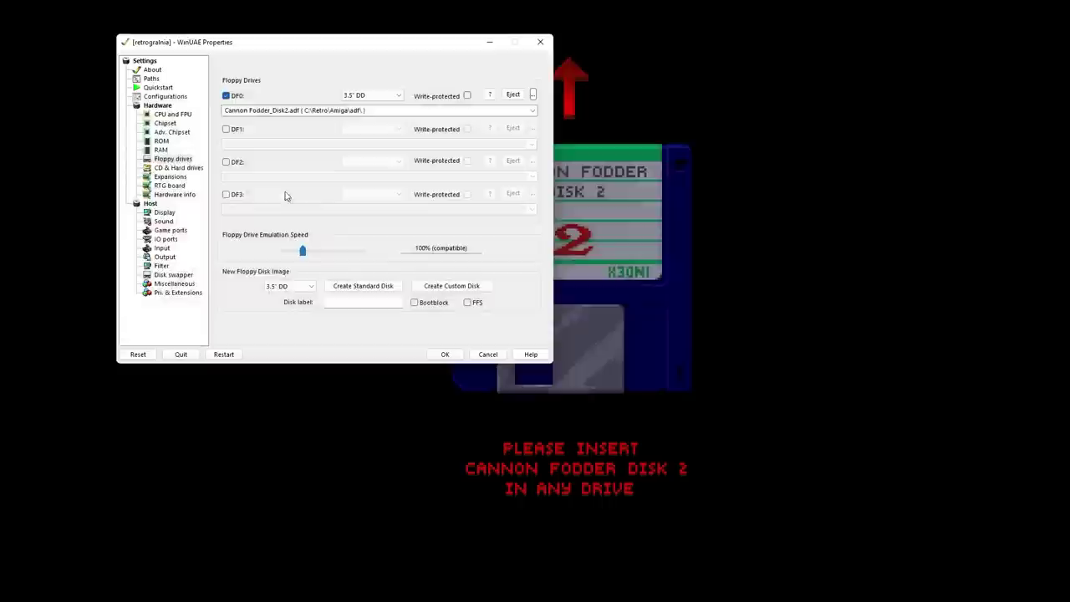
left_click(445, 354)
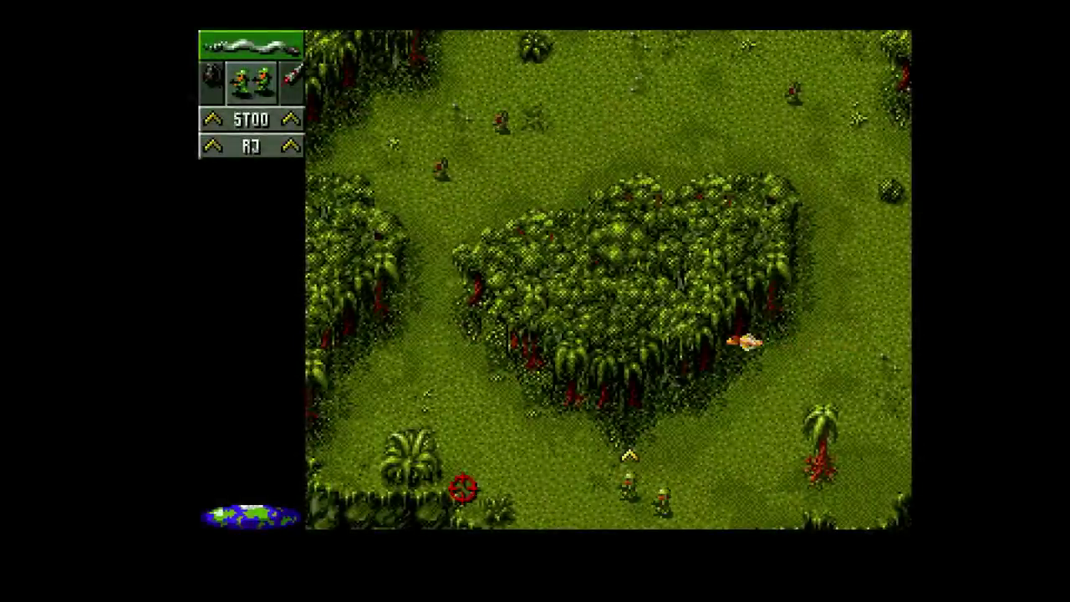
left_click(437, 375)
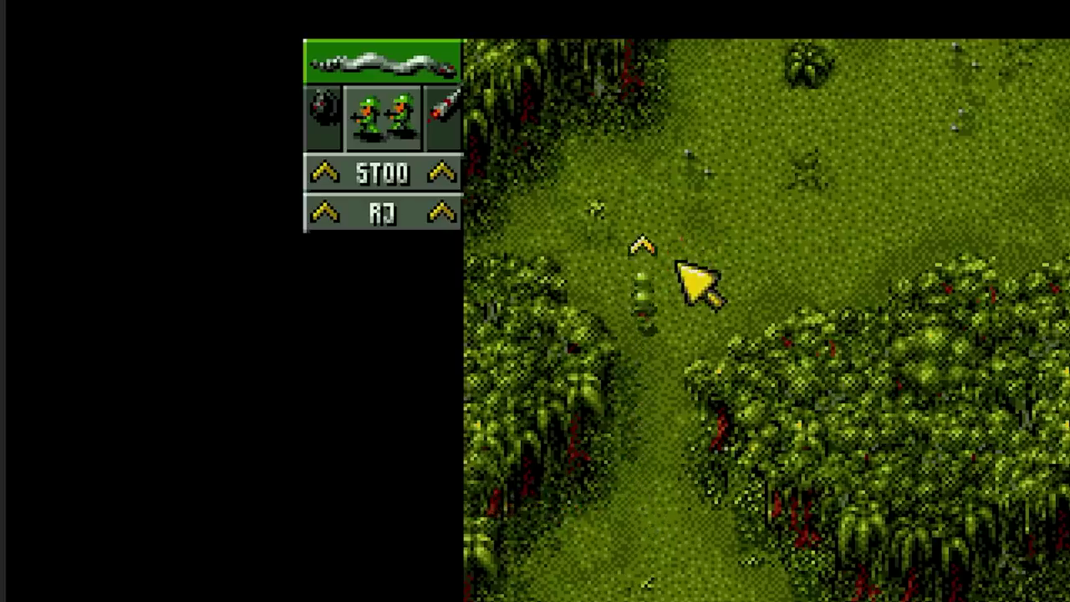
Enable drive DF1, then load Cannon Fodder_Disk1.adf into DF0 and Cannon Fodder_Disk2.adf into DF1
key("F12")
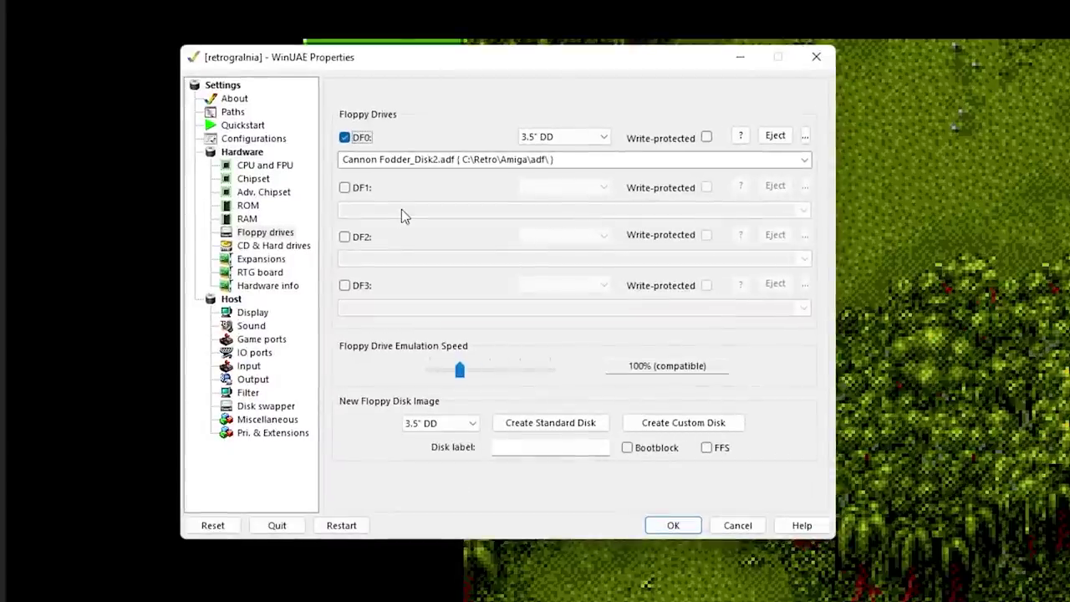
left_click(361, 189)
left_click(352, 188)
left_click(358, 189)
left_click(804, 137)
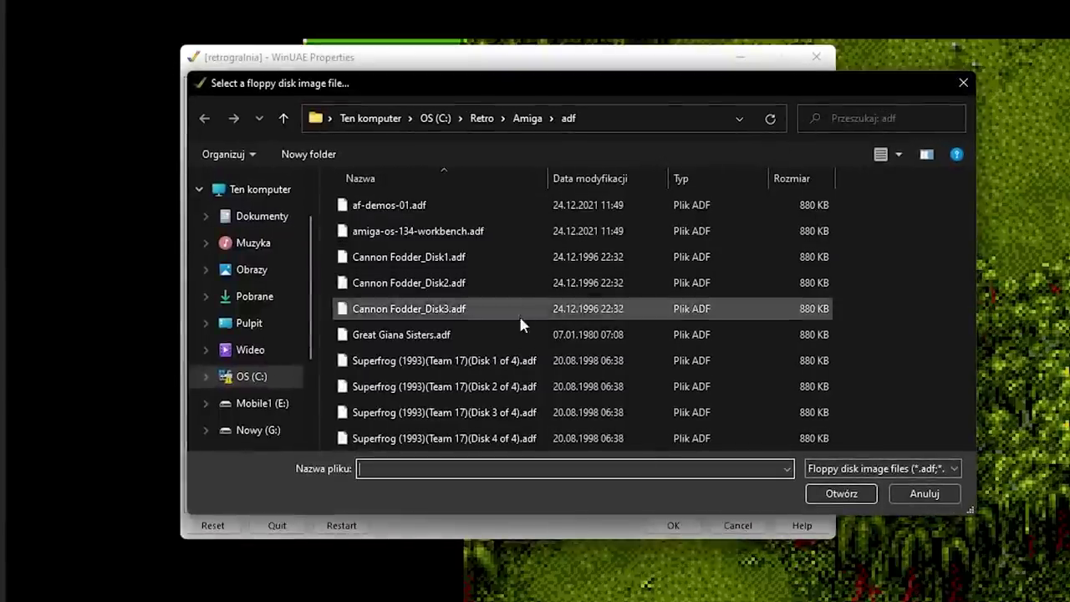
double_click(409, 258)
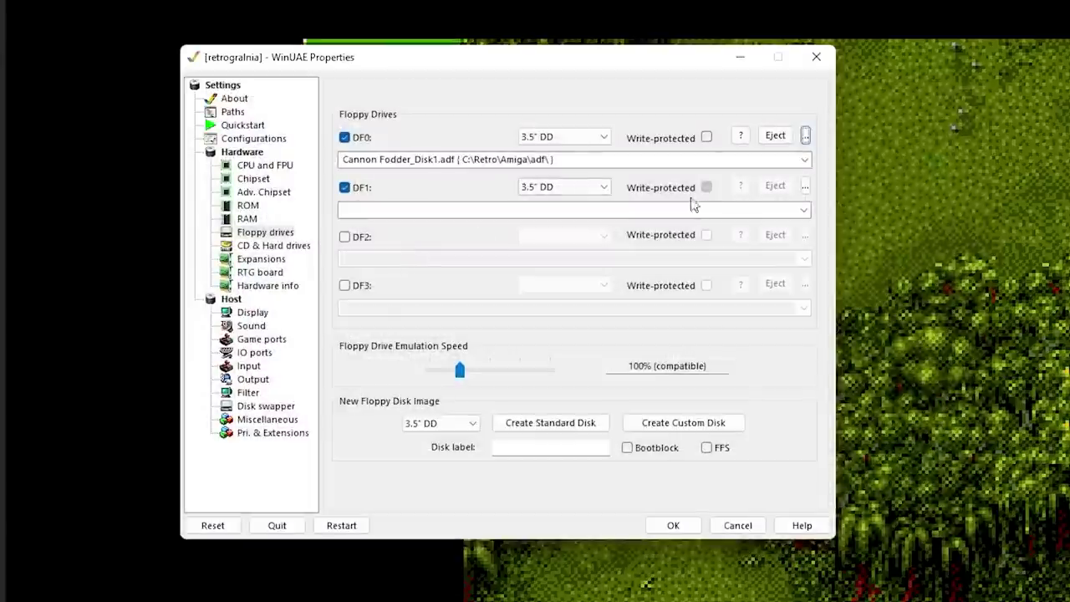
left_click(805, 186)
double_click(454, 279)
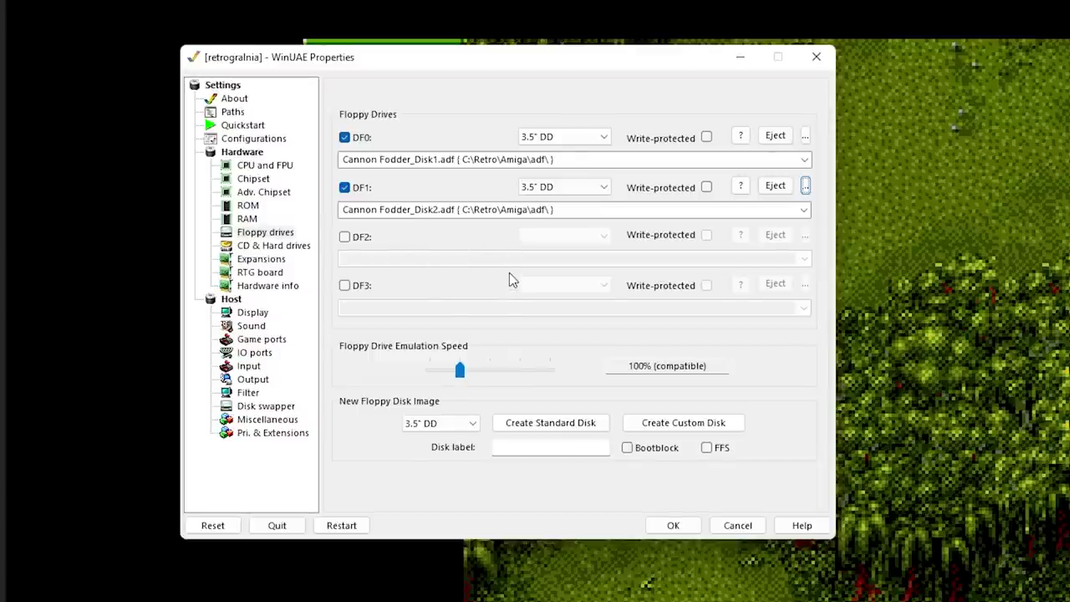
Raise the floppy drive emulation speed to 800%
left_click(459, 370)
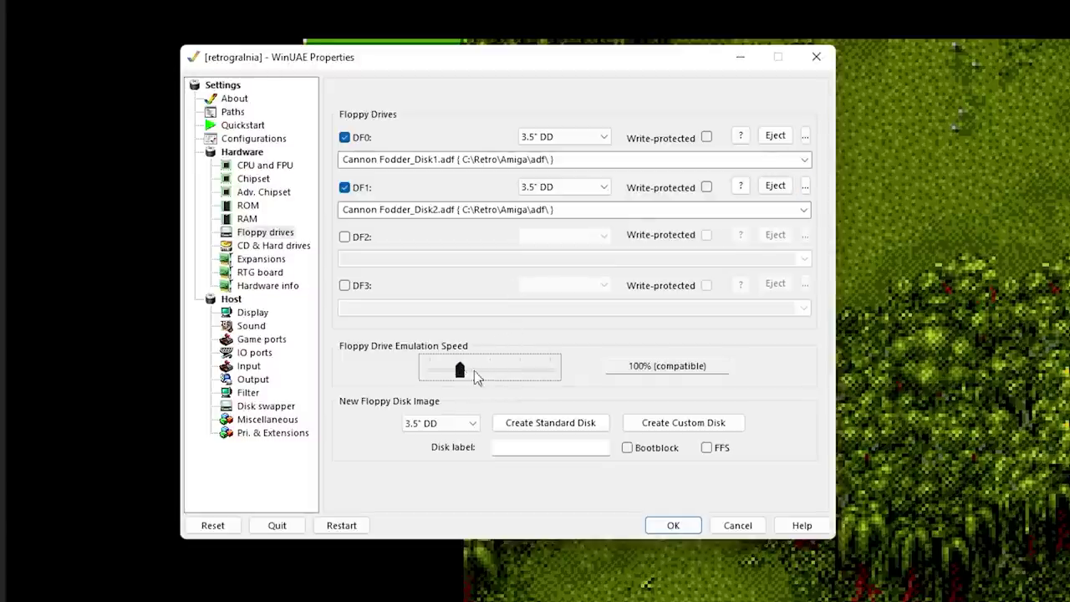
left_click_drag(496, 371, 549, 373)
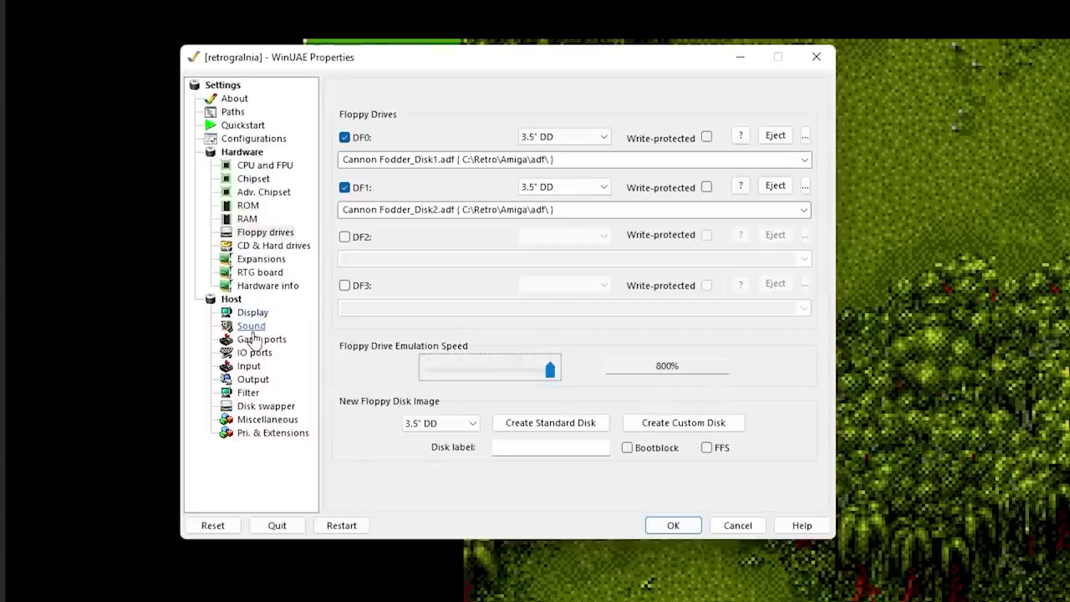
Open the floppy drive sound choices for DF0 and reset the emulated Amiga from the configurations page
left_click(253, 329)
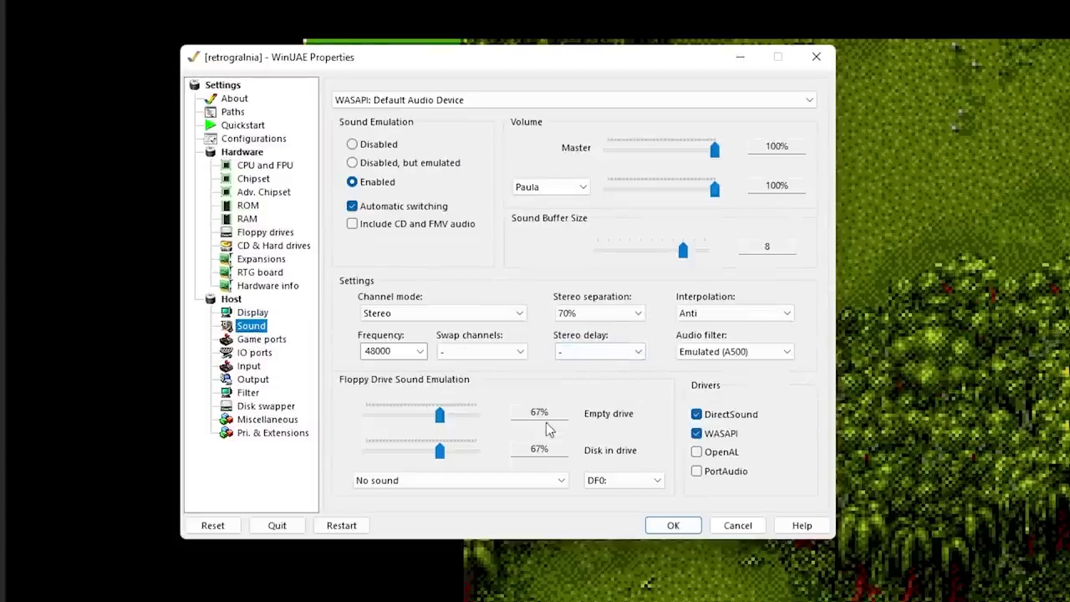
left_click(494, 480)
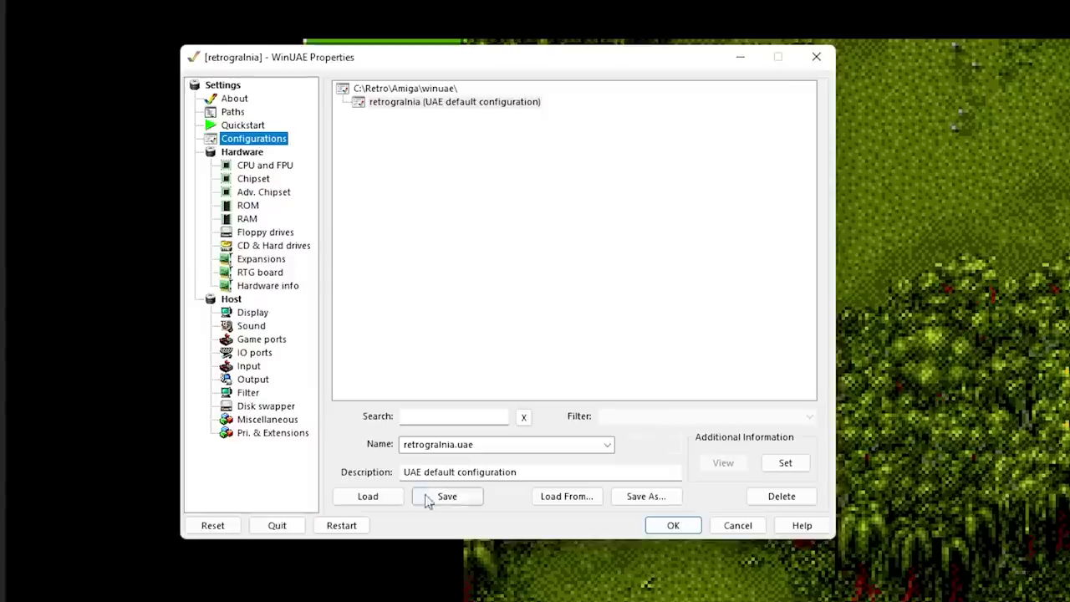
left_click(214, 526)
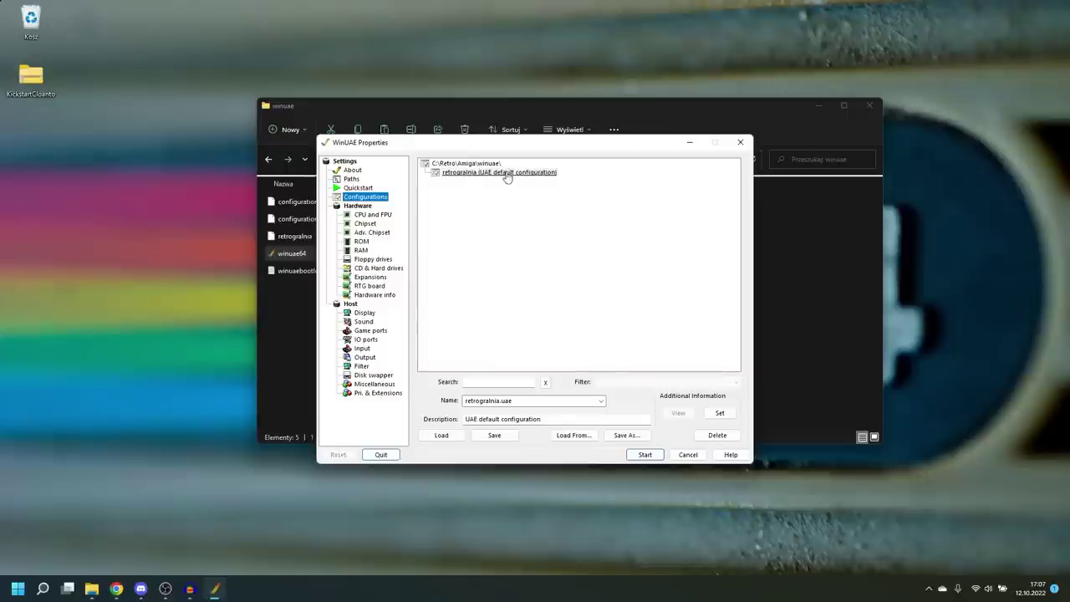
Load the retrogralnia configuration and check its display, game port, filter and sound settings
left_click(506, 173)
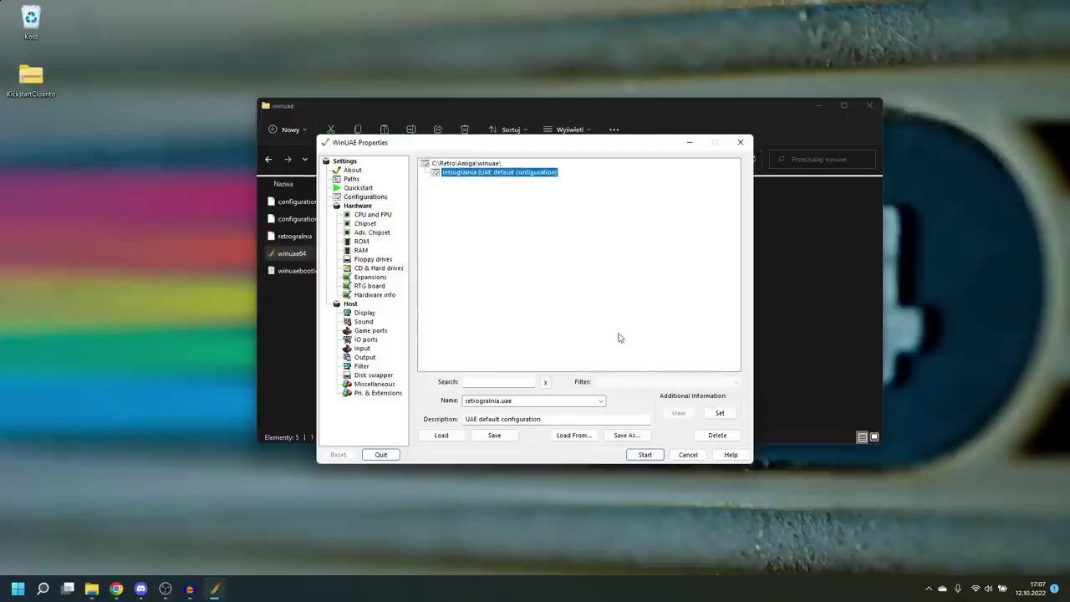
left_click(441, 435)
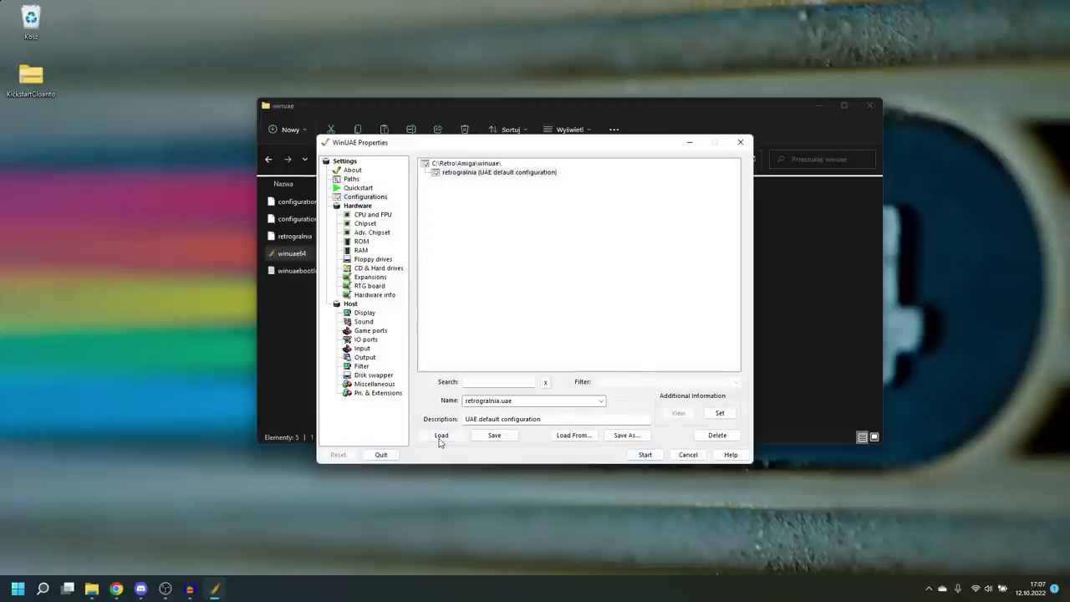
left_click(365, 314)
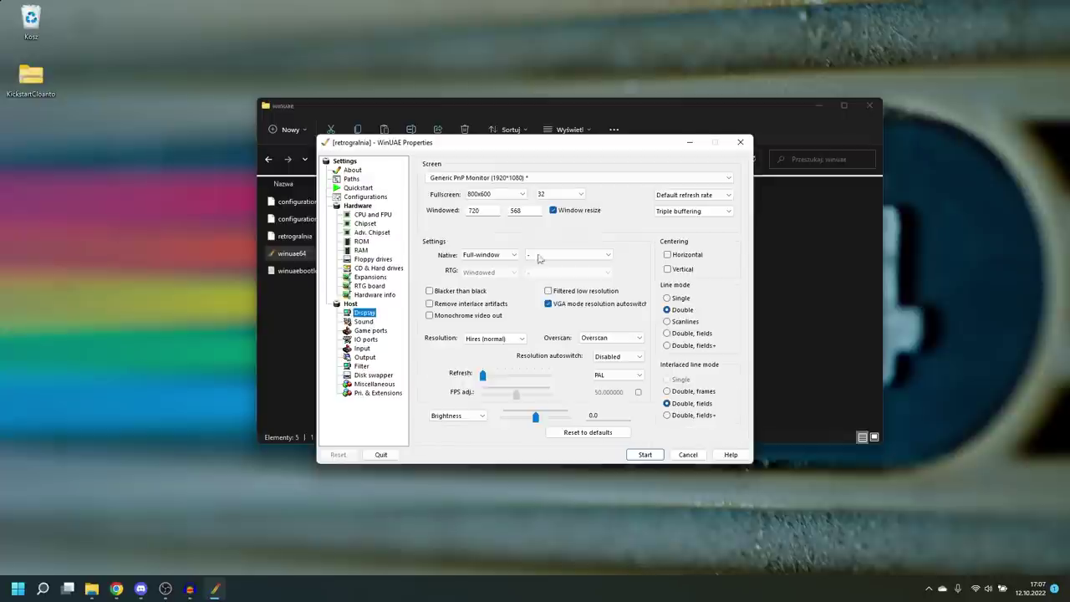
left_click(371, 330)
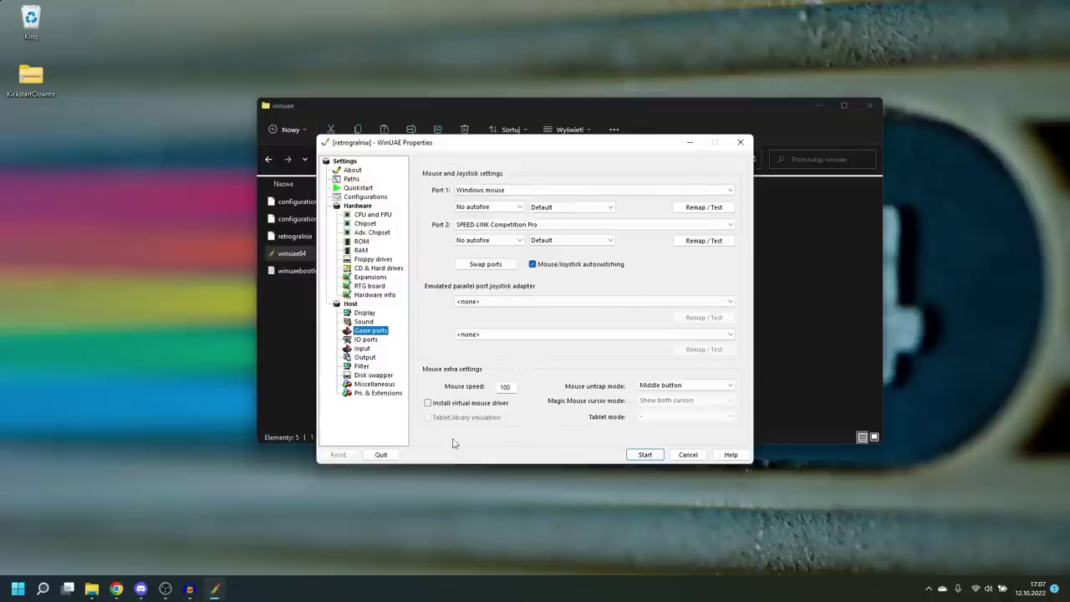
left_click(365, 366)
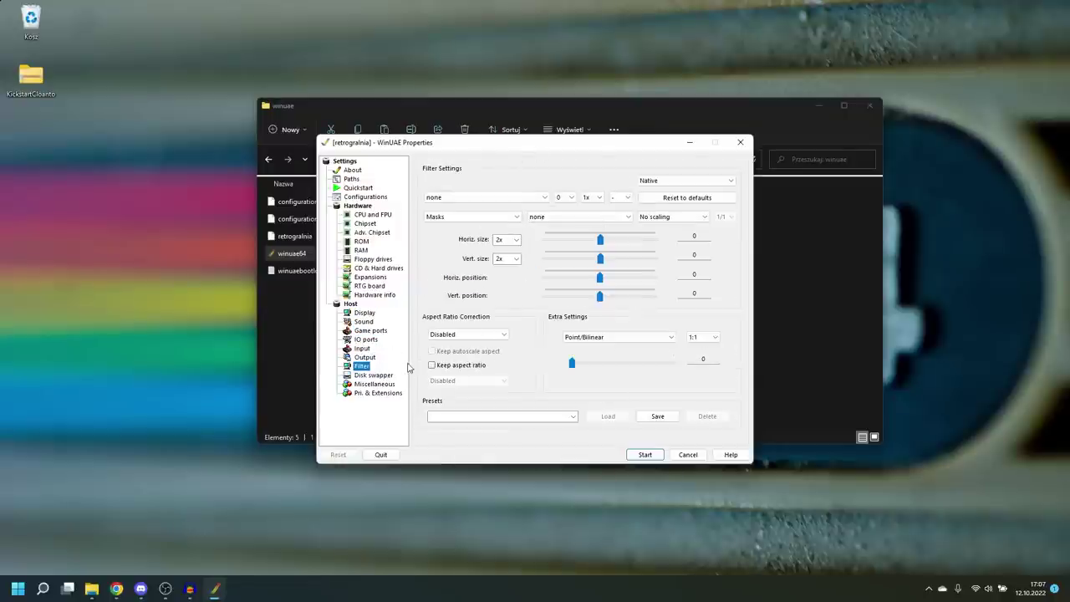
left_click(366, 322)
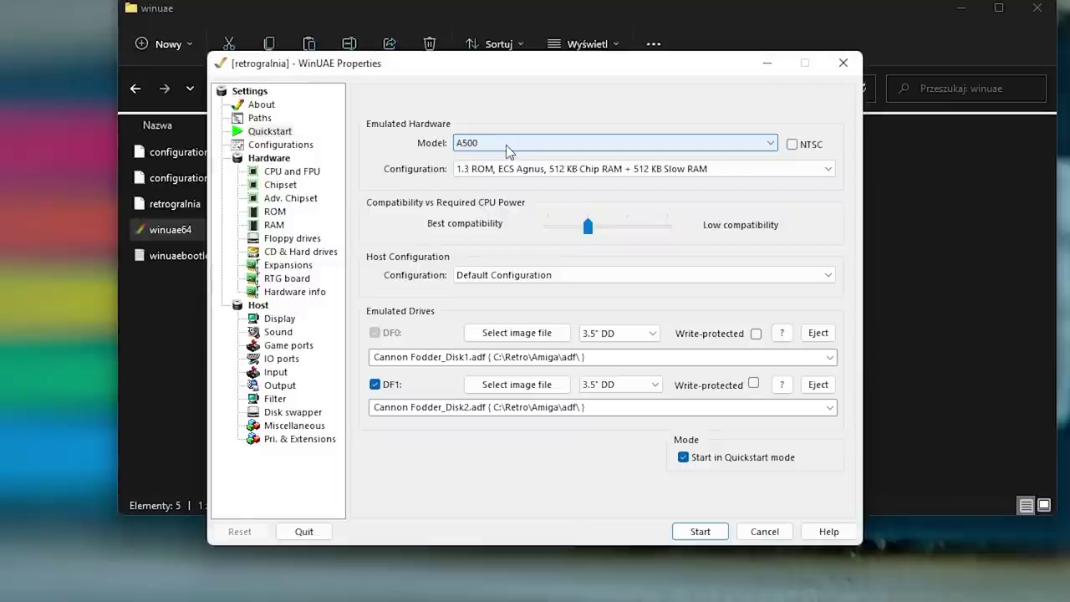
Try the A1200 model with the 4 MB Fast RAM expanded configuration in the quickstart settings
left_click(509, 148)
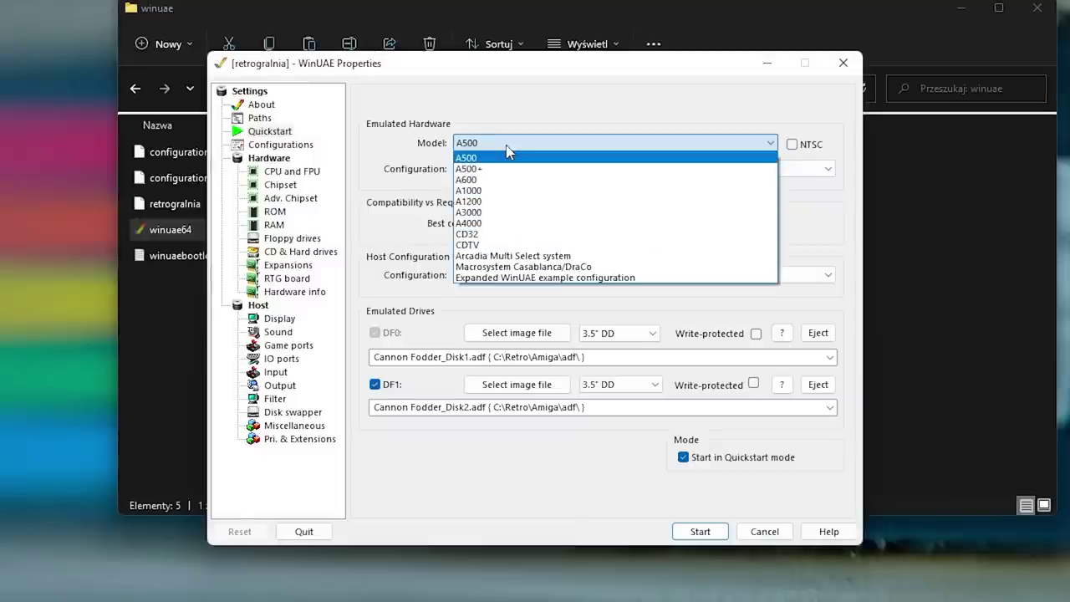
left_click(474, 202)
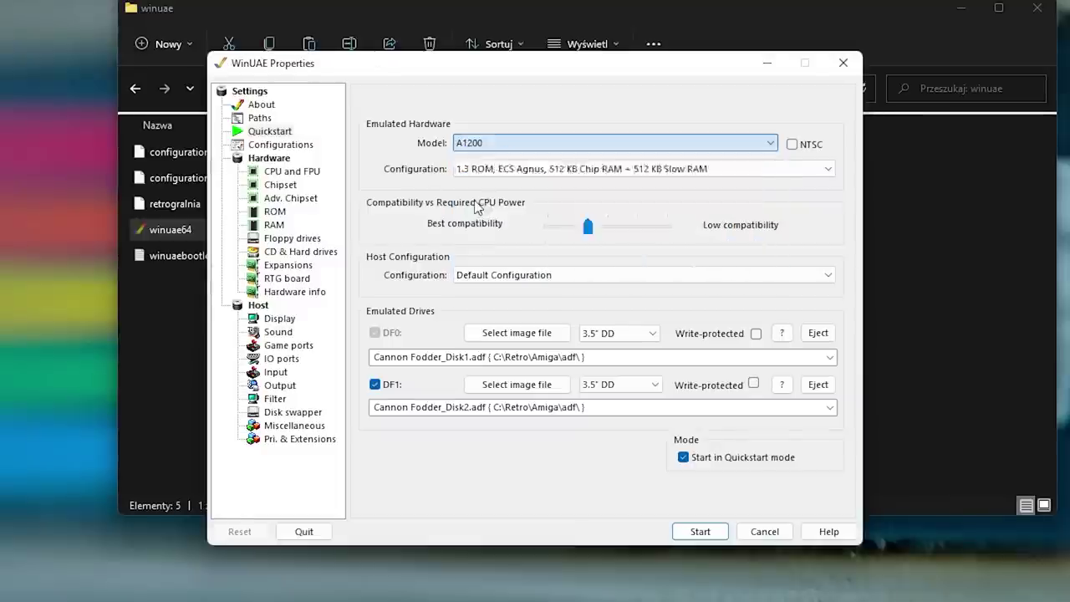
left_click(562, 172)
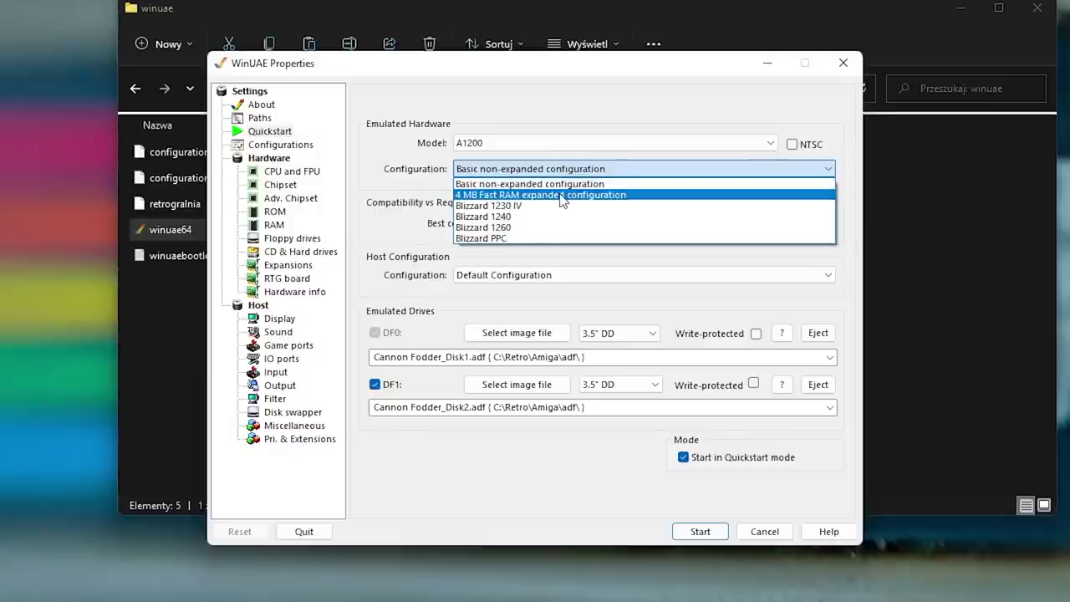
left_click(507, 196)
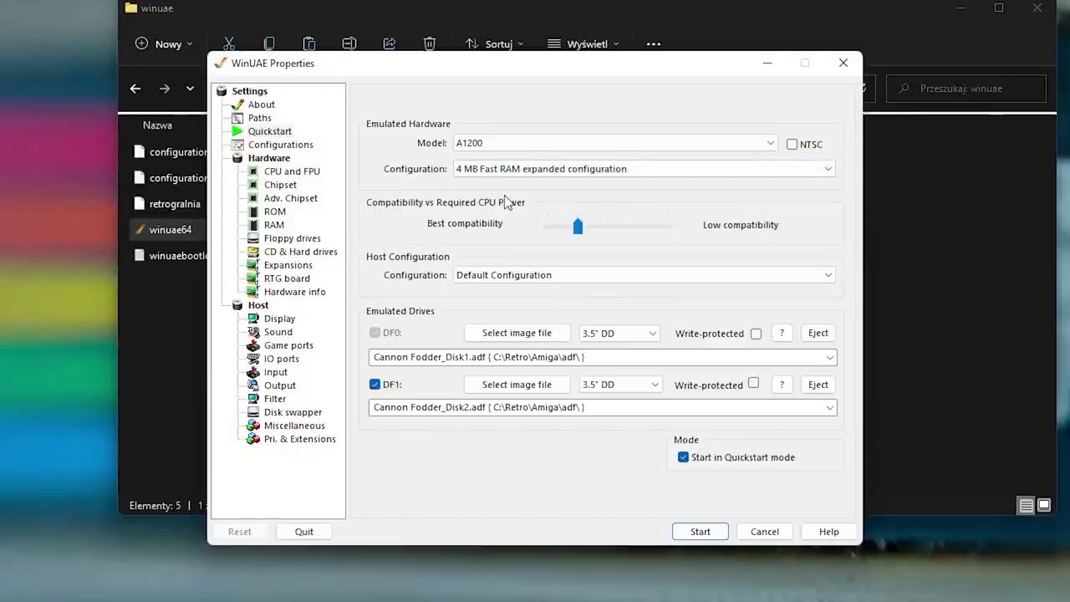
left_click(501, 281)
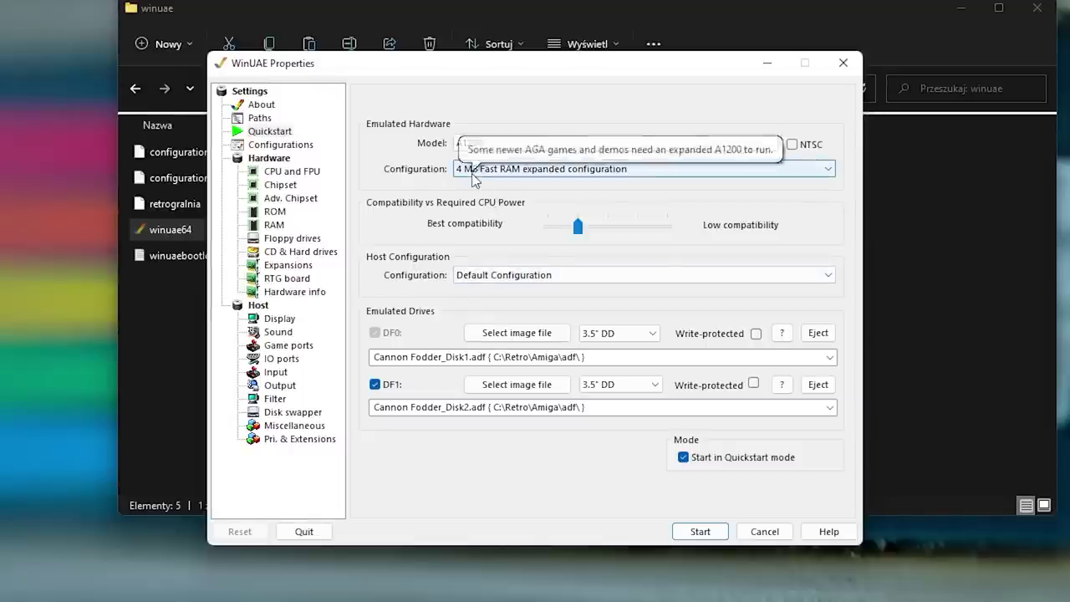
left_click(478, 169)
left_click(473, 195)
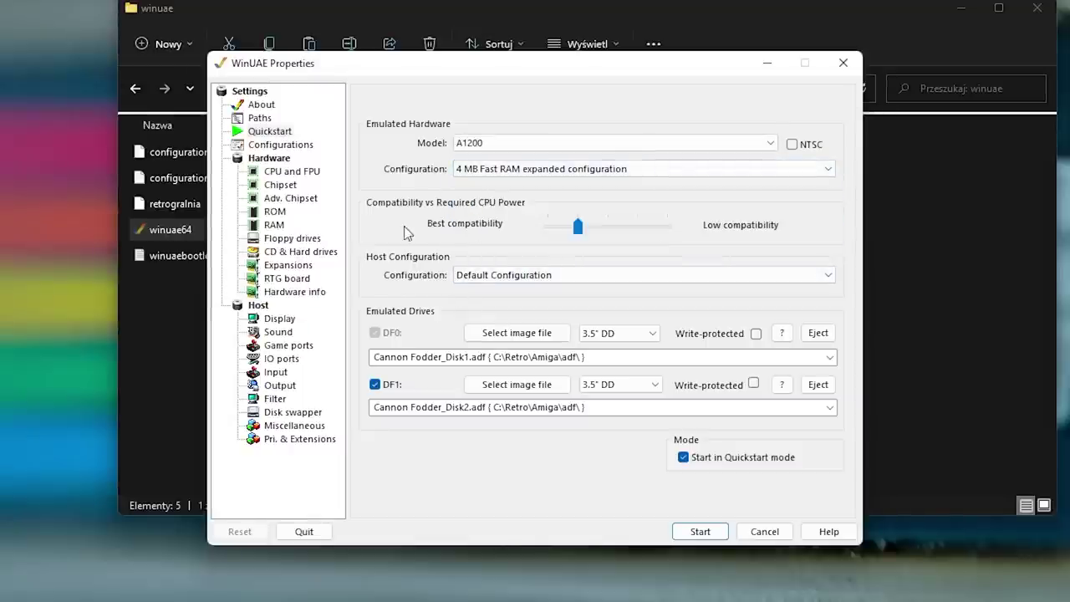
Set the emulated model to A500 with the 1.3 ROM, OCS, 512 KB Chip + 512 KB Slow RAM (most common) configuration
key("shift+Tab")
key("Home")
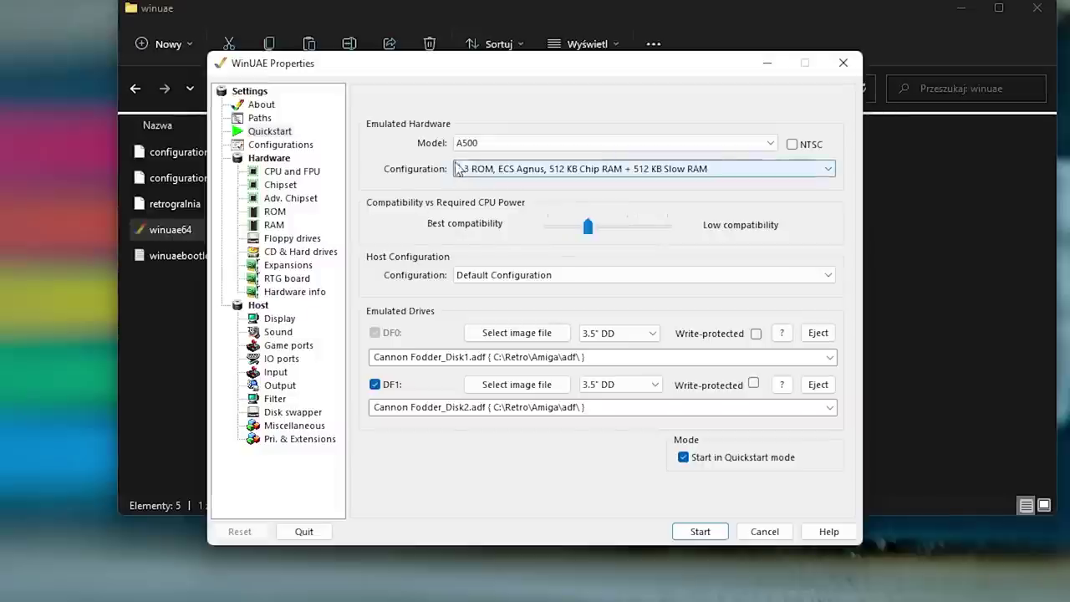
left_click(500, 174)
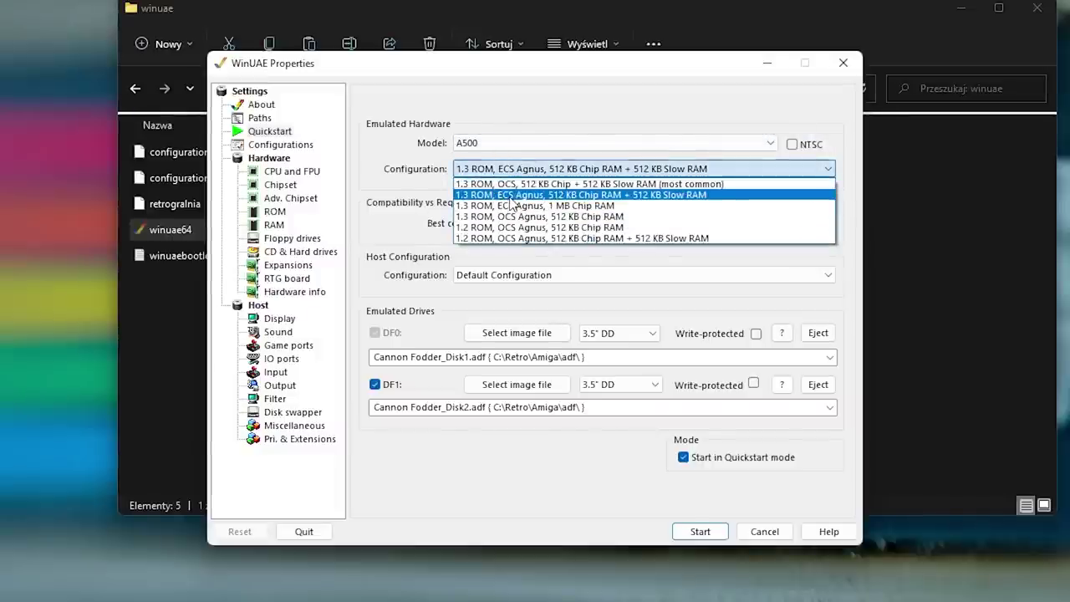
left_click(527, 184)
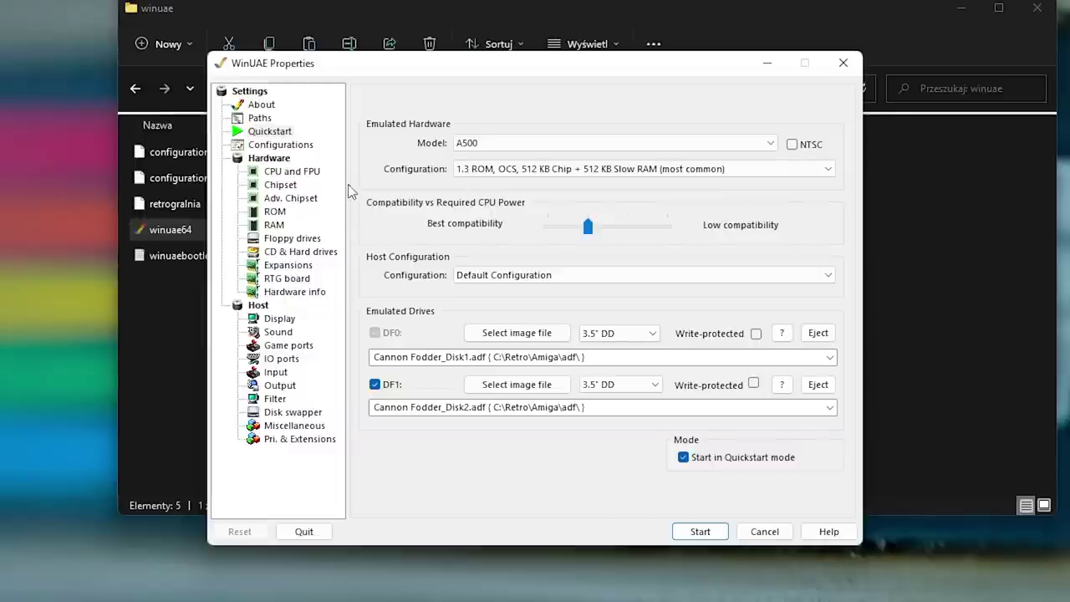
Enable Cycle-exact (Full) emulation for the chipset and set the collision level to Full
left_click(283, 186)
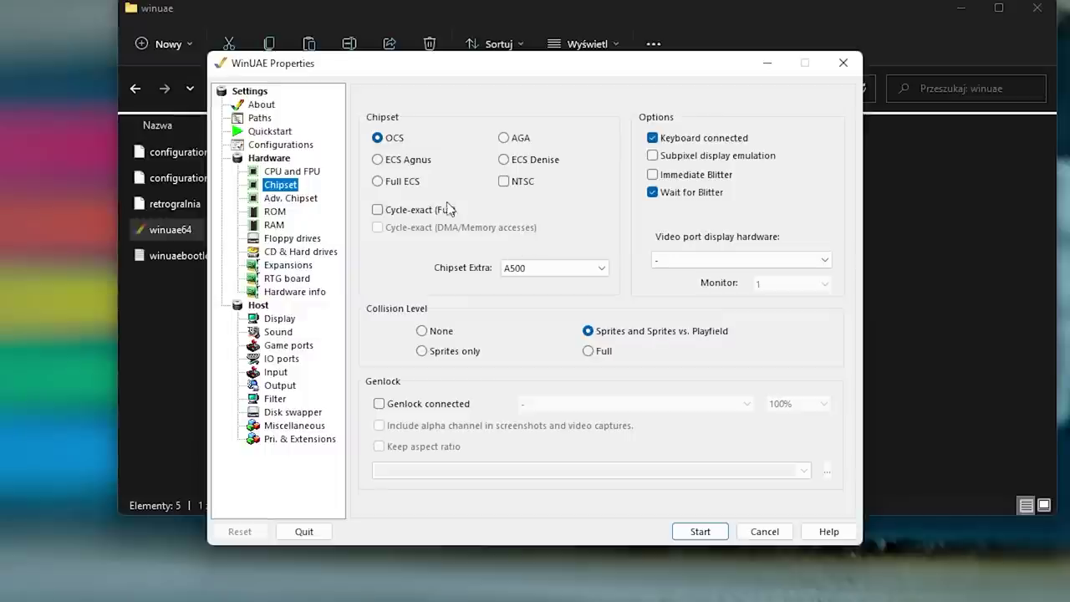
left_click(377, 210)
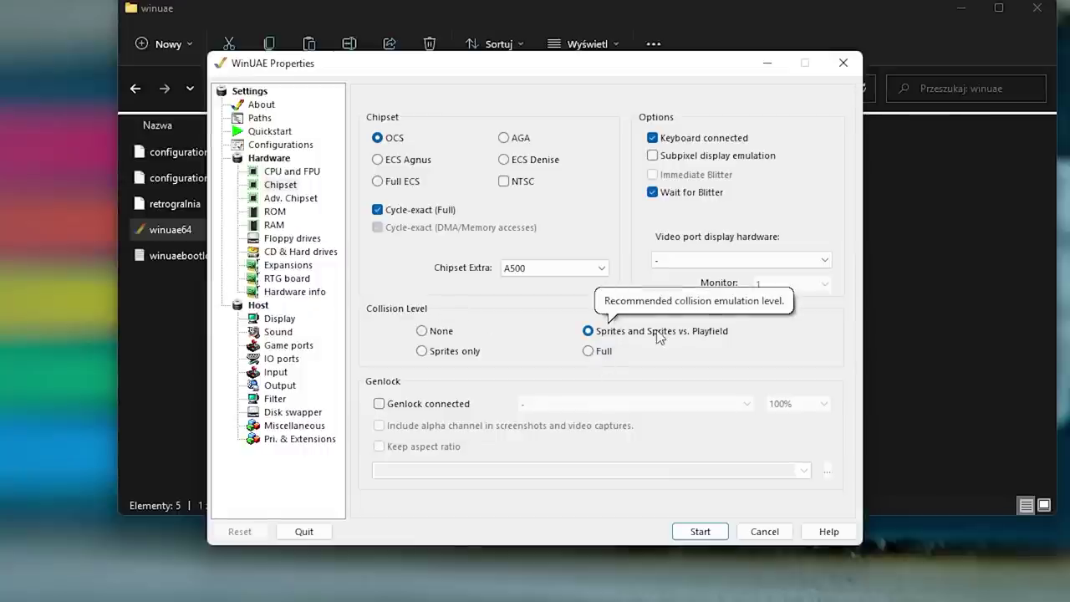
left_click(602, 355)
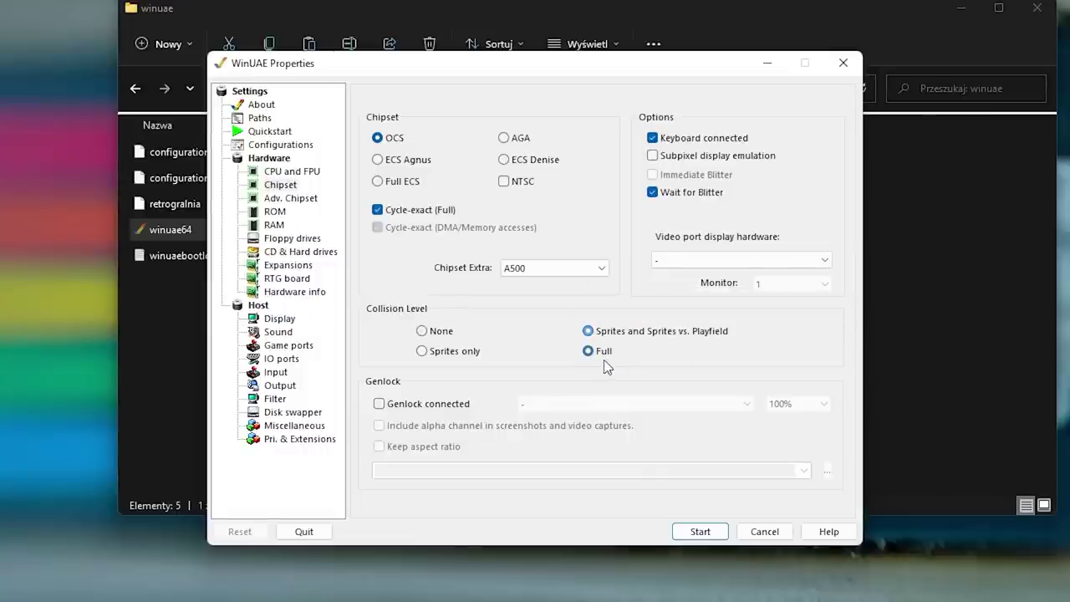